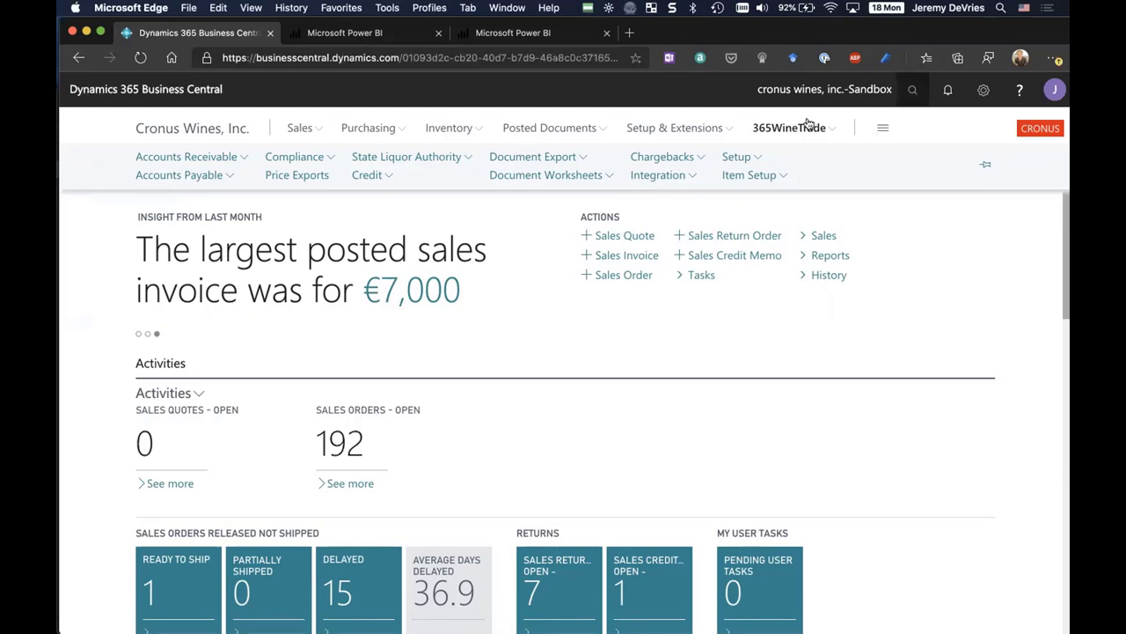
- Browse the Compliance, Chargebacks and Integration options, then start a new blank sales order
left_click(308, 156)
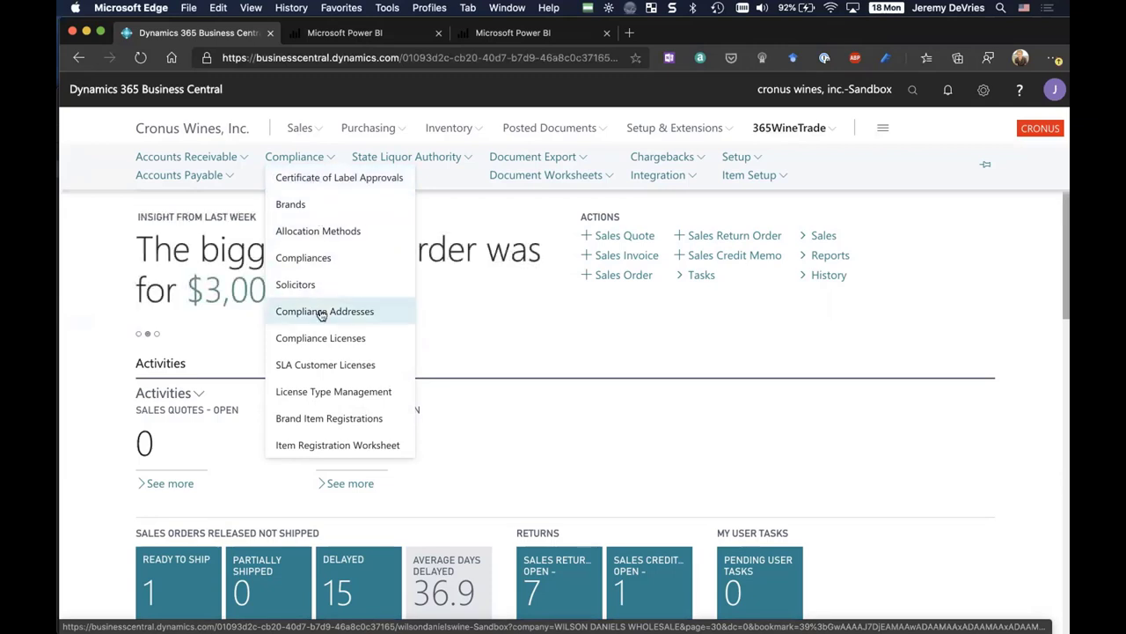
left_click(637, 159)
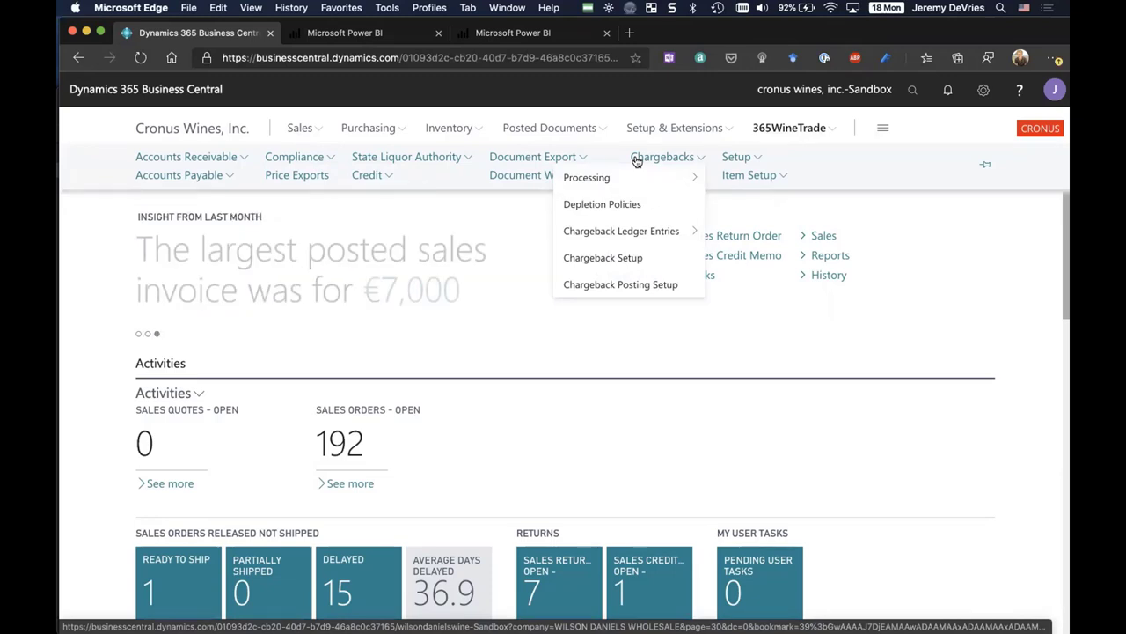
left_click(645, 181)
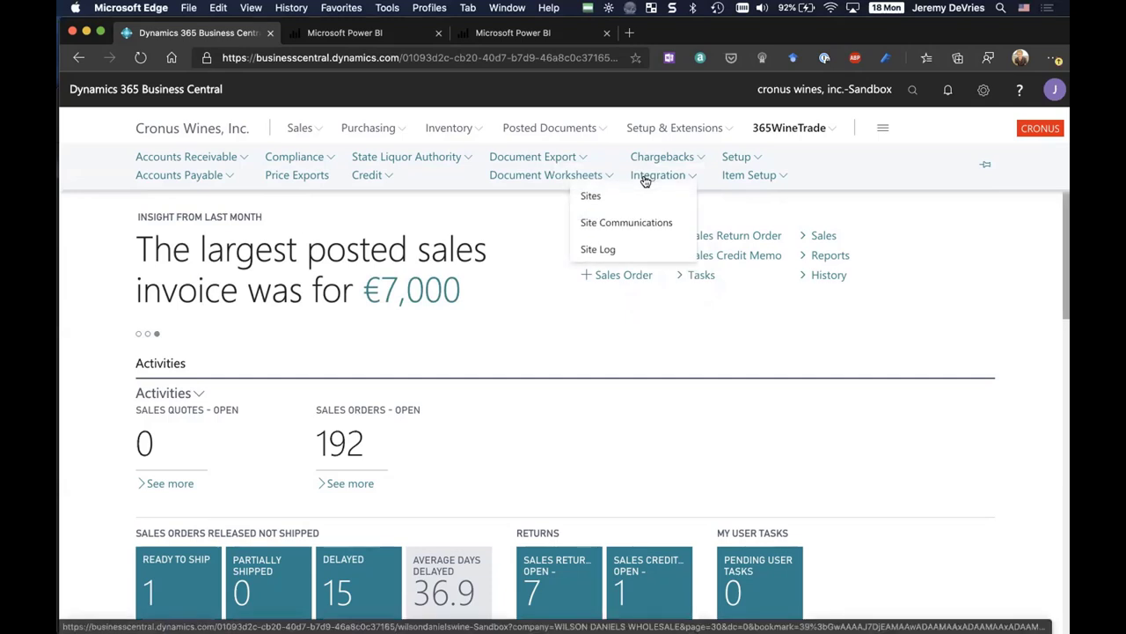
left_click(645, 180)
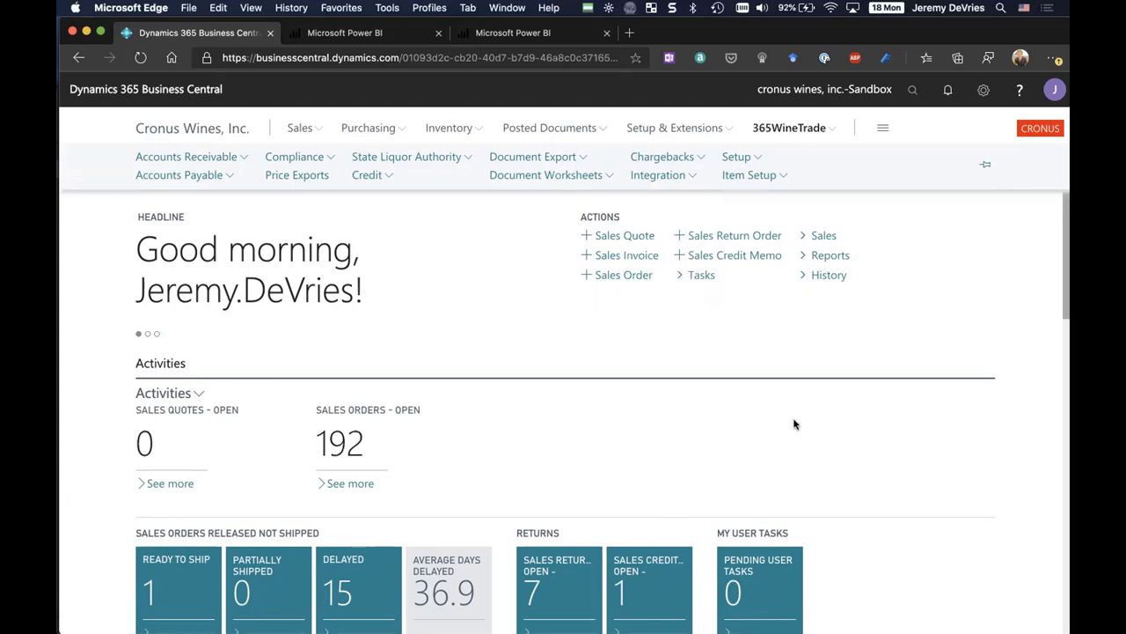
left_click(634, 277)
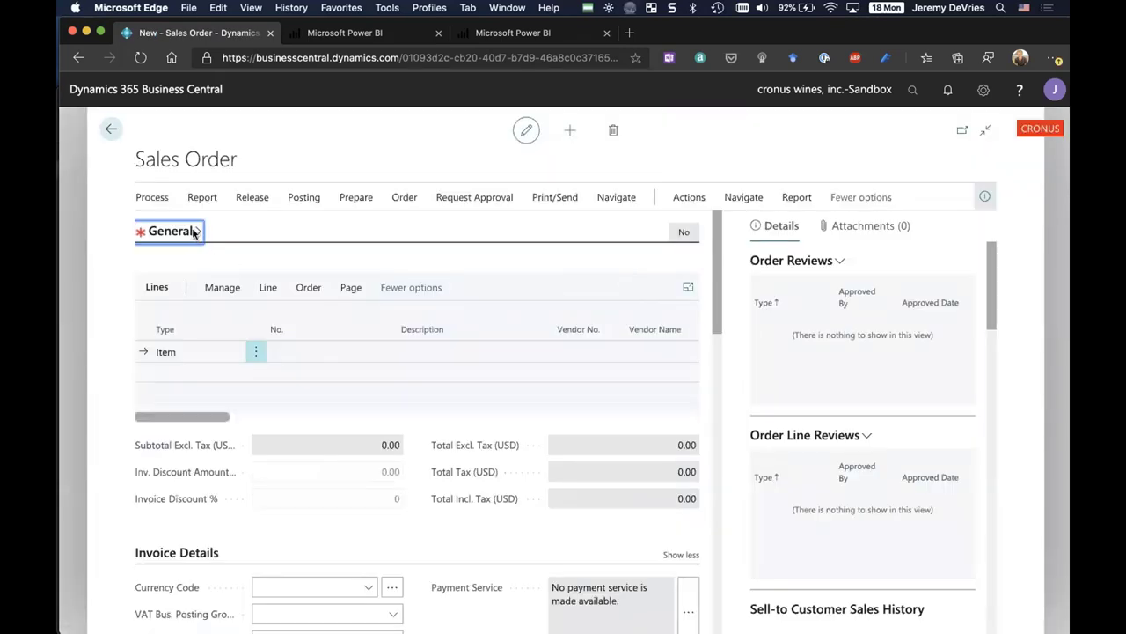
- Select customer 10040 Wines of New Zealand on the new sales order by searching 'new zealand'
left_click(170, 231)
left_click(302, 265)
type("new zeal")
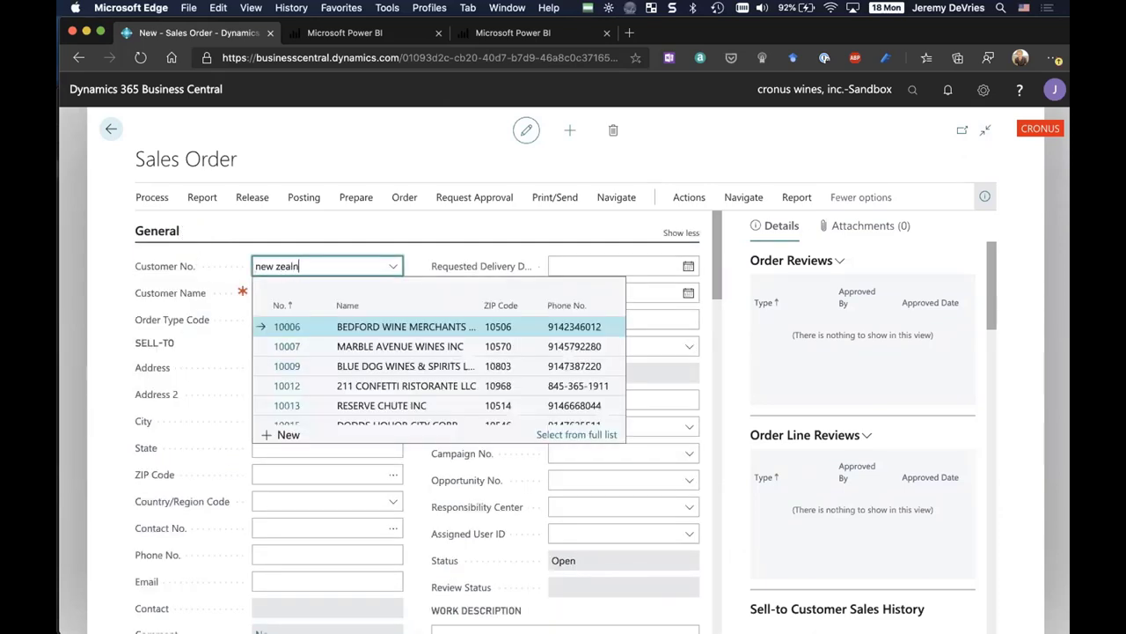
type("and")
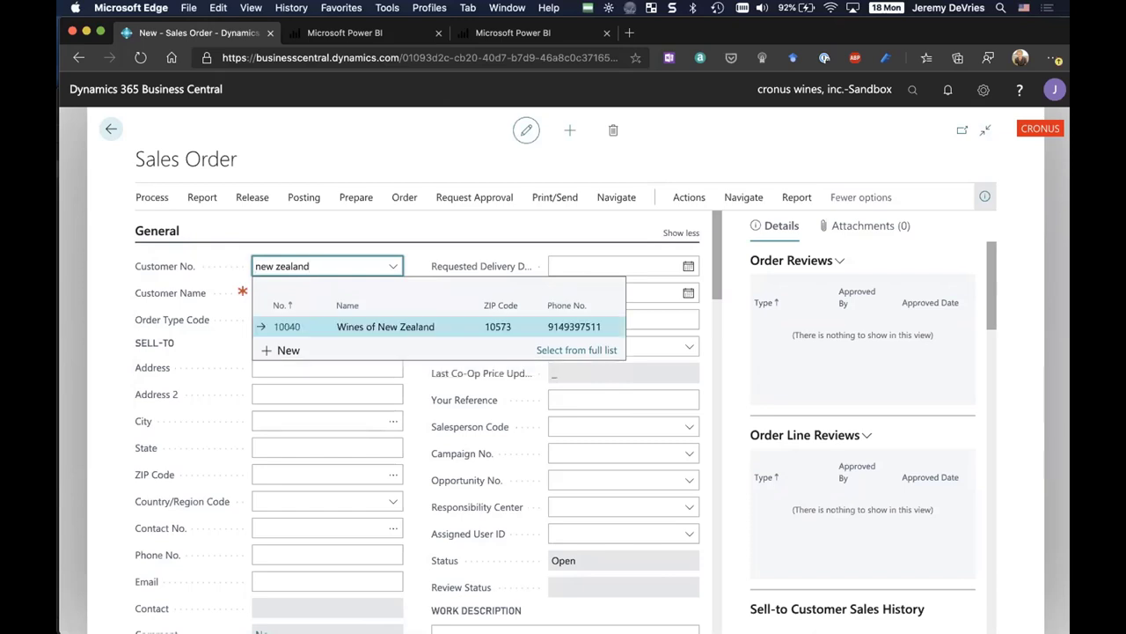
key("Return")
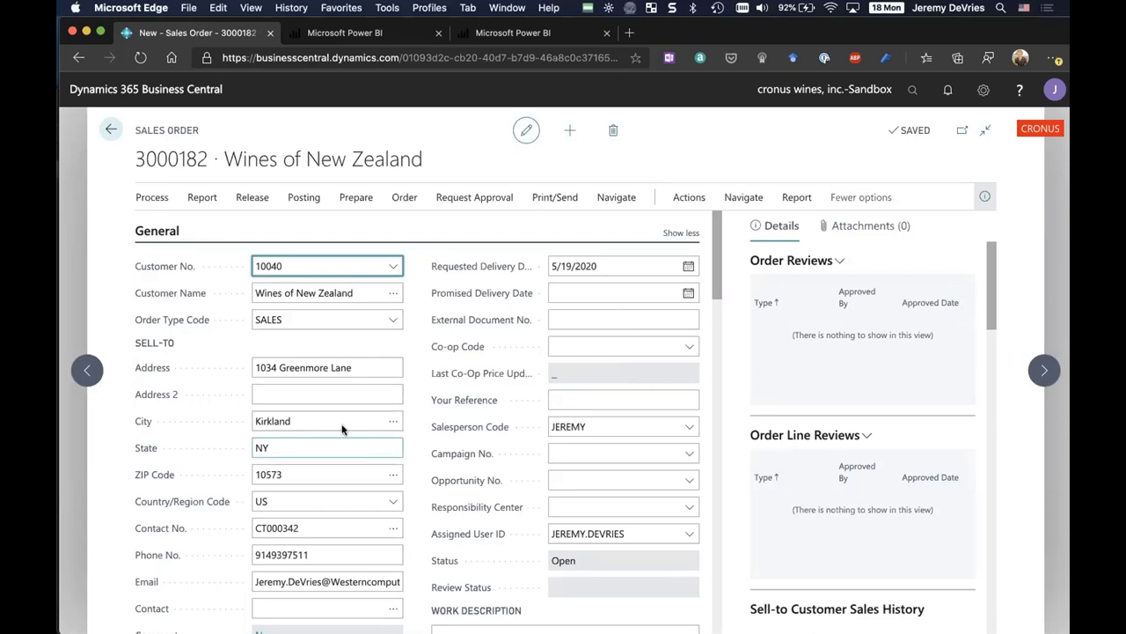
left_click(306, 322)
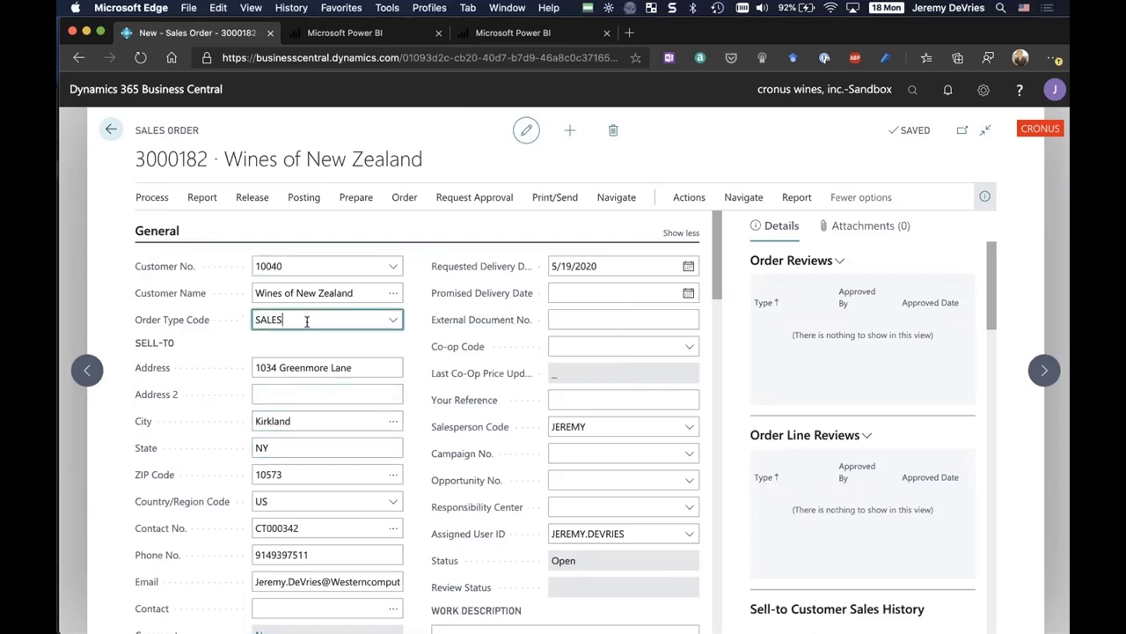
left_click(389, 322)
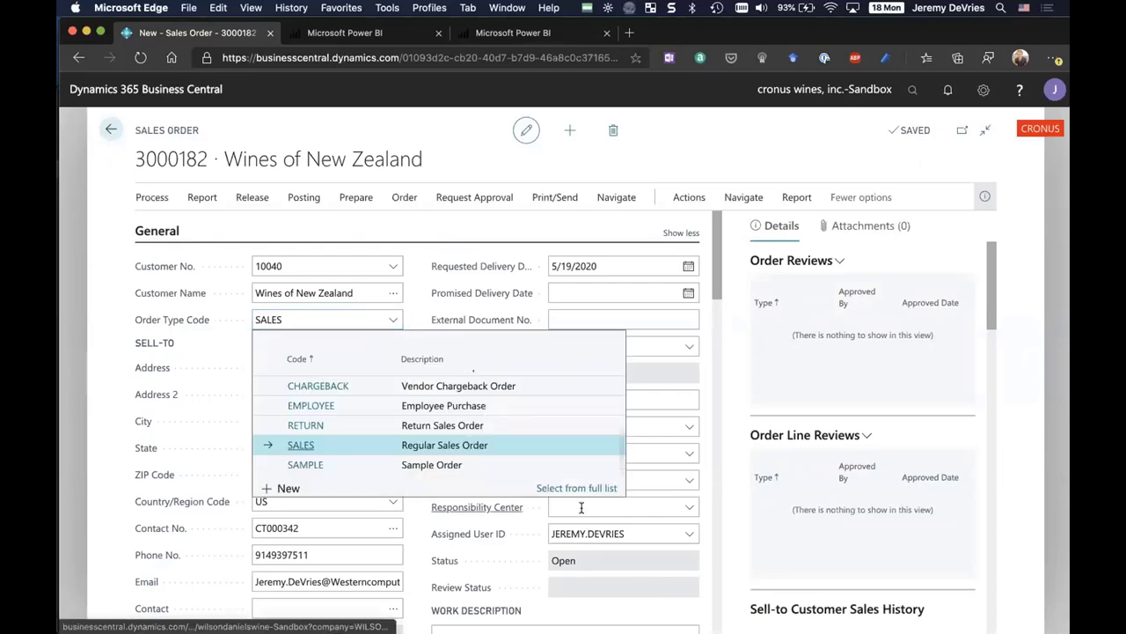
left_click(579, 492)
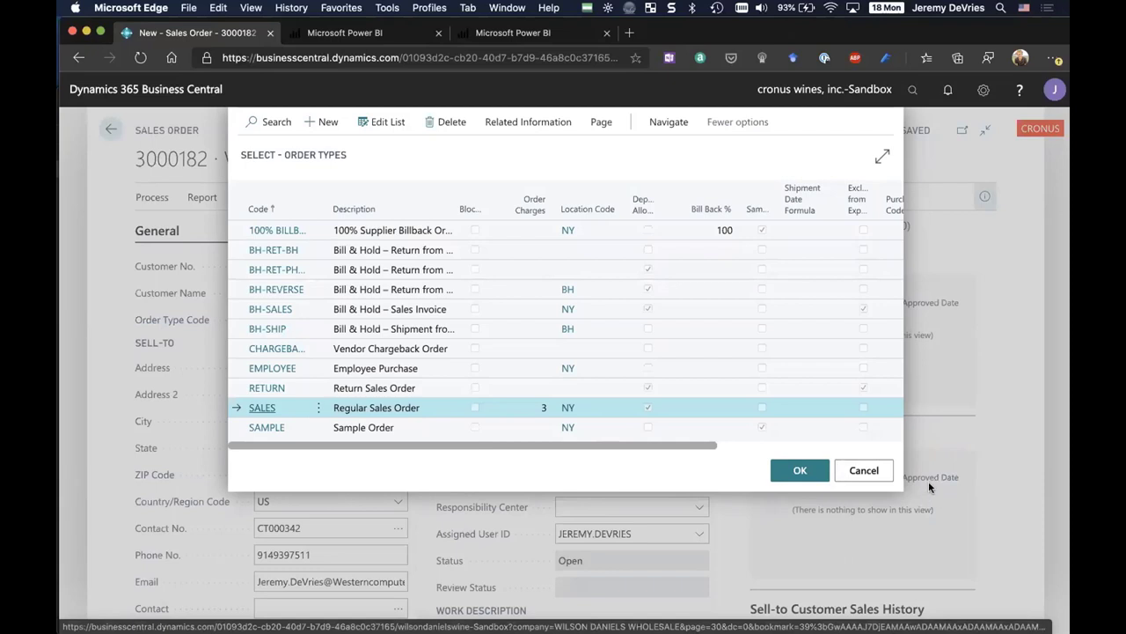
left_click(863, 471)
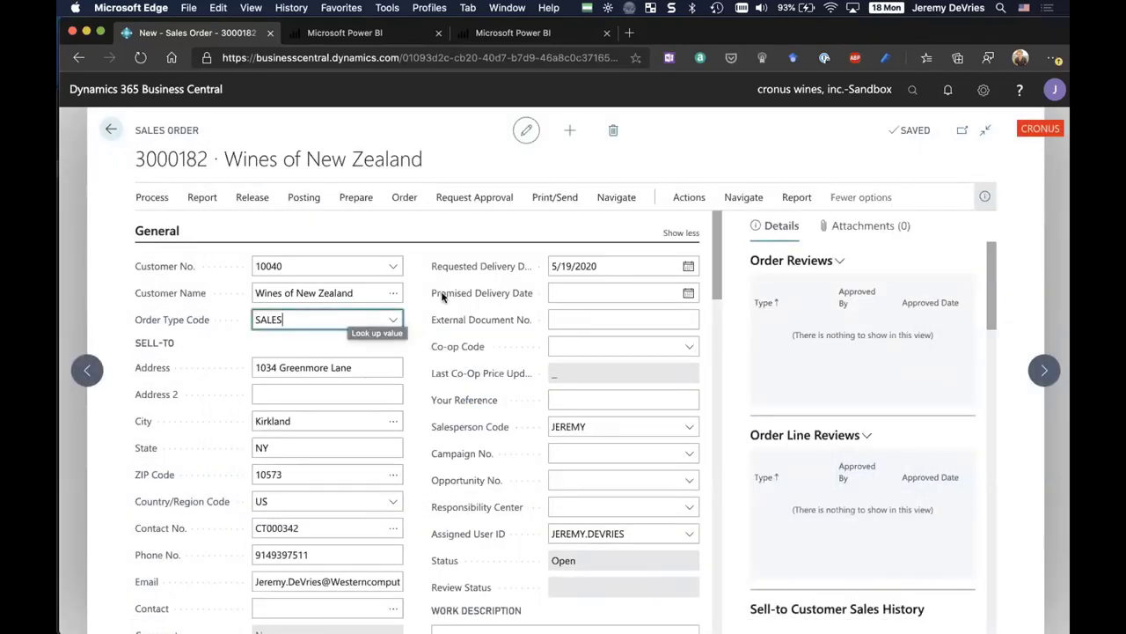
- Enter 3455968 as the External Document No. on sales order 3000182
left_click(589, 318)
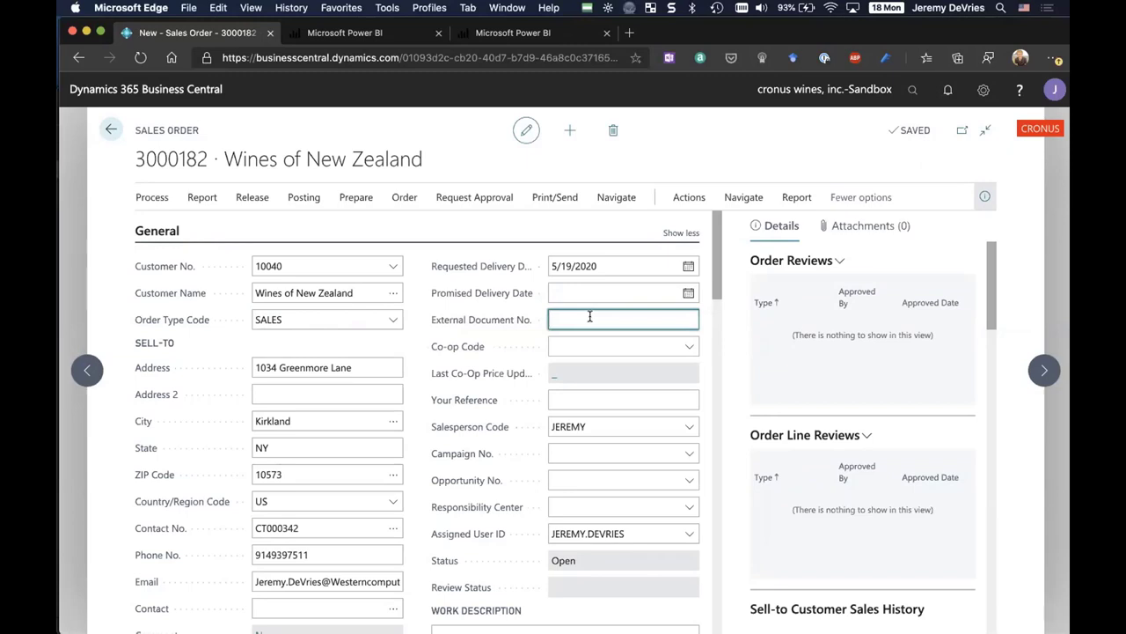
type("3455968")
key("Tab")
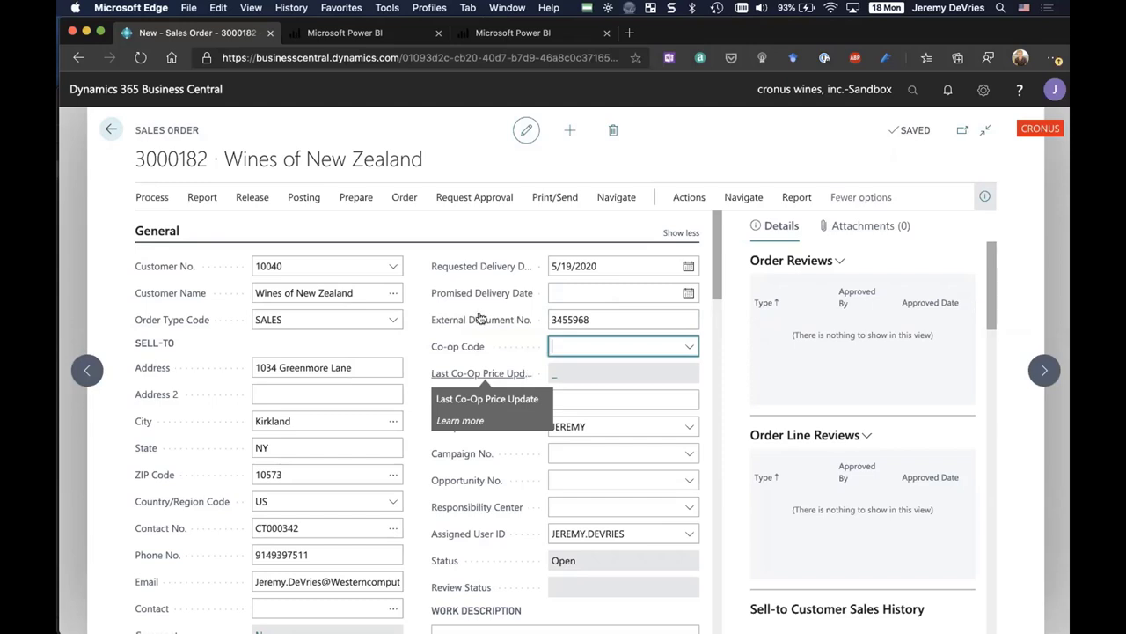
mouse_move(439, 399)
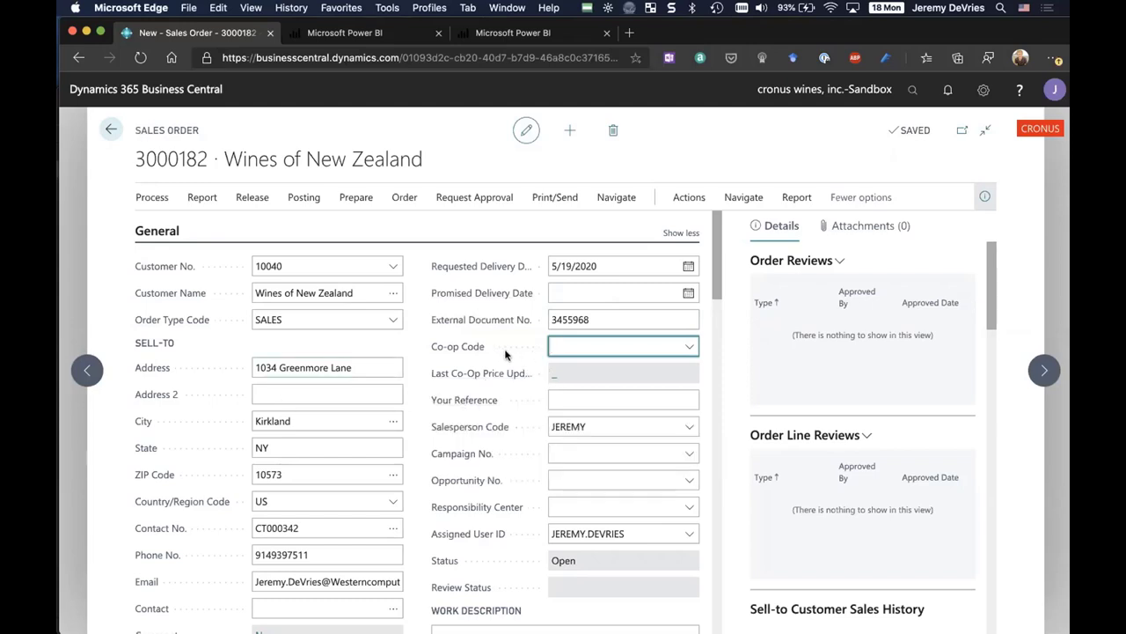
scroll(506, 354, "down", 1)
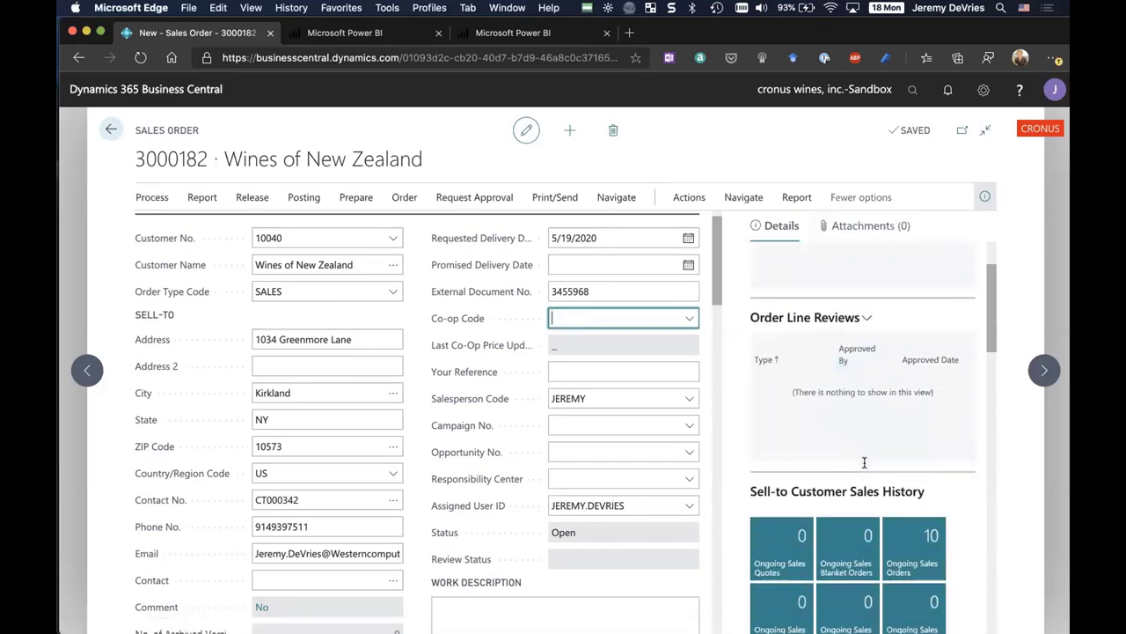
- Check the Attachments FactBox, then scroll Details down to the Sell-to Customer Sales History
left_click(856, 227)
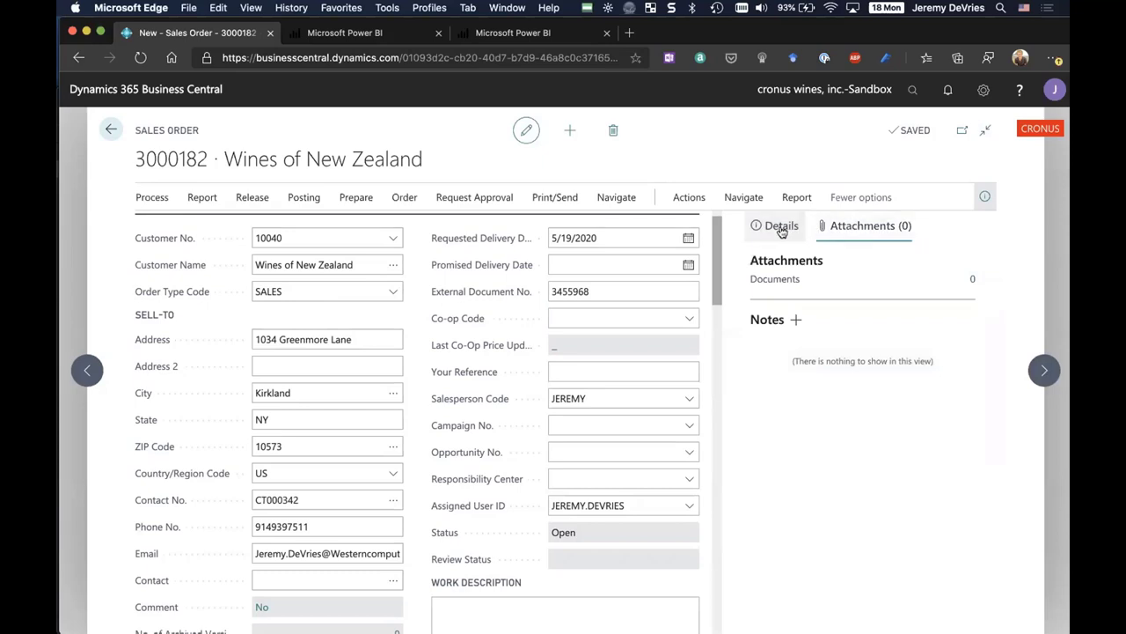
left_click(781, 228)
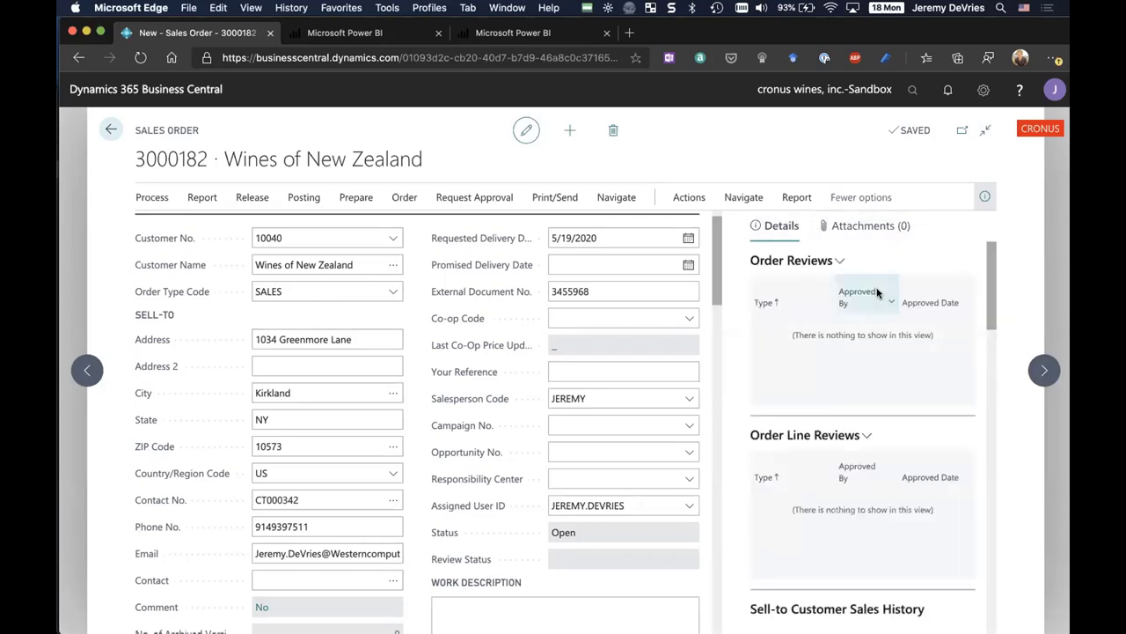
scroll(877, 293, "down", 5)
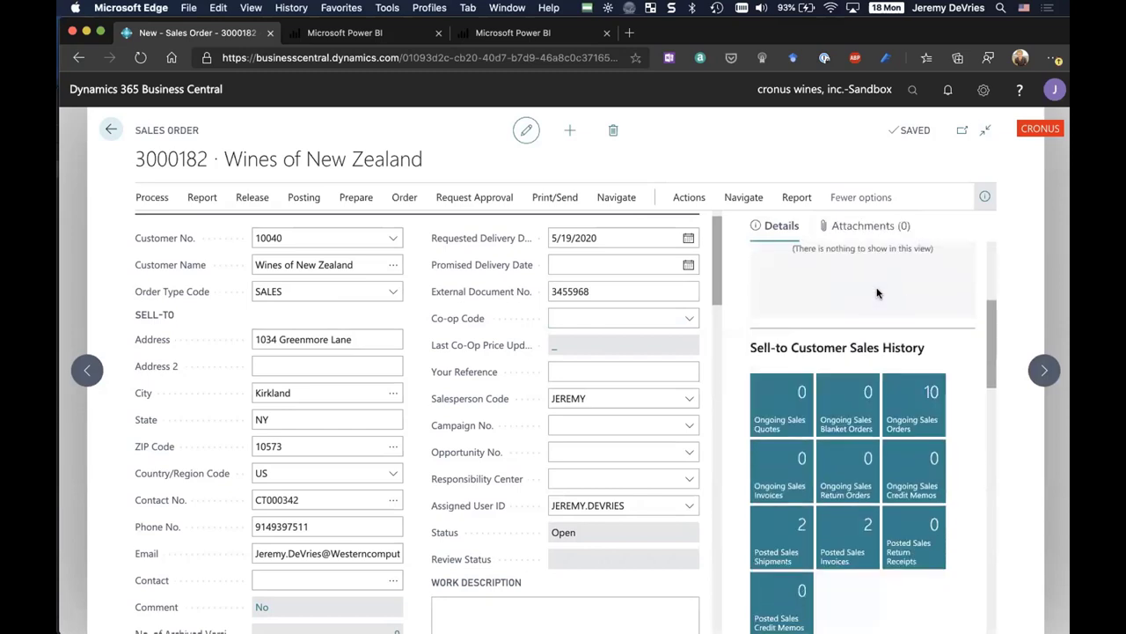
scroll(877, 293, "down", 2)
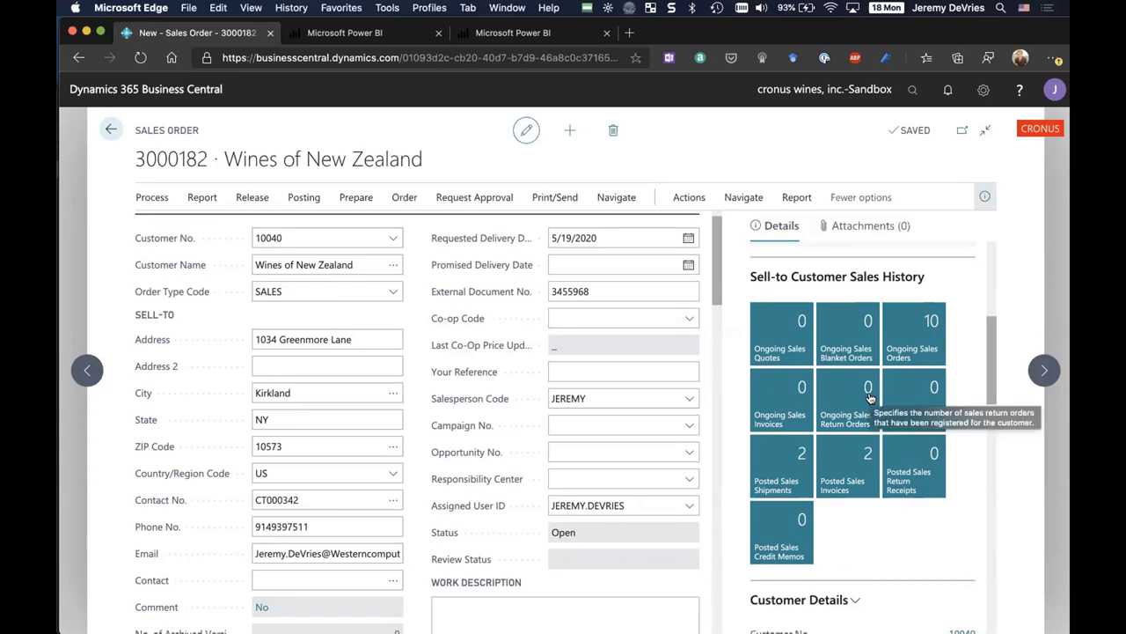
left_click(861, 461)
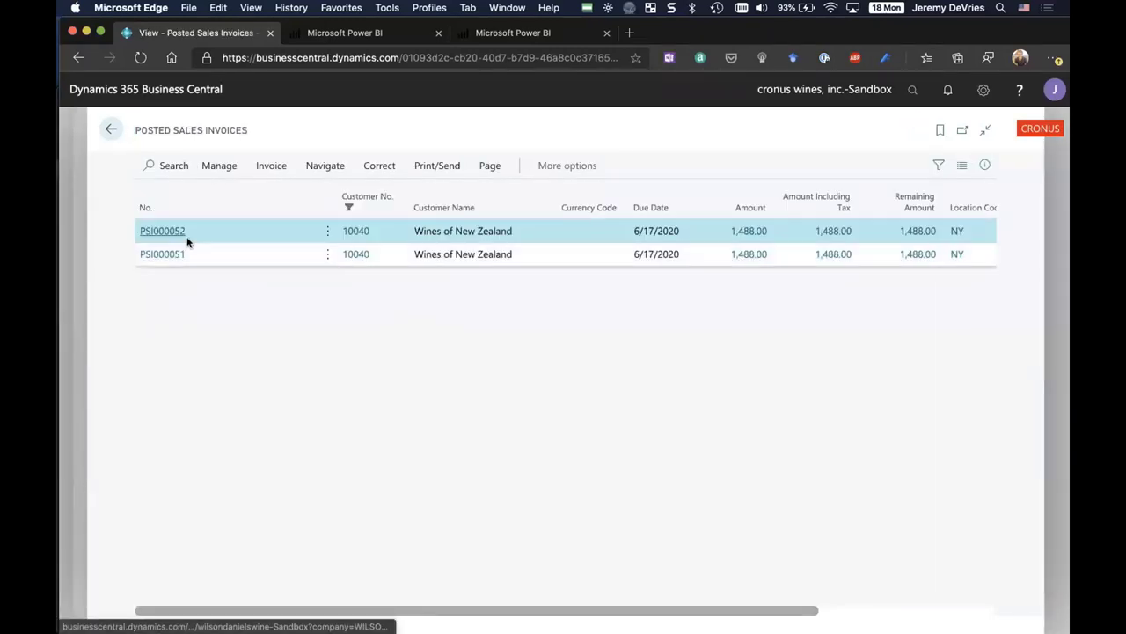
left_click(162, 254)
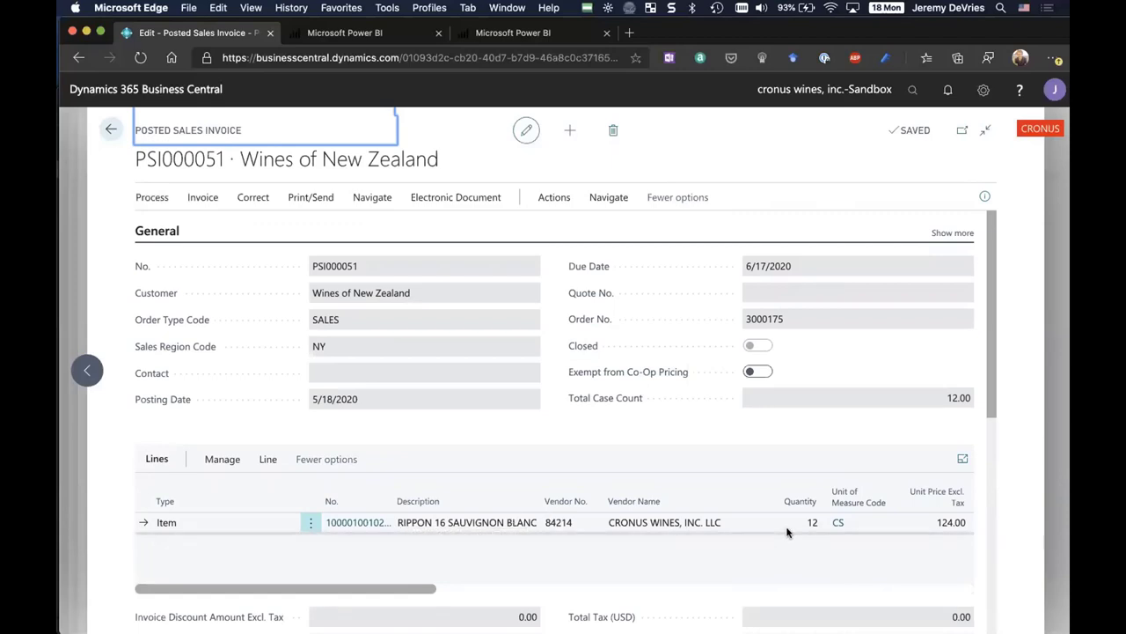
left_click(111, 131)
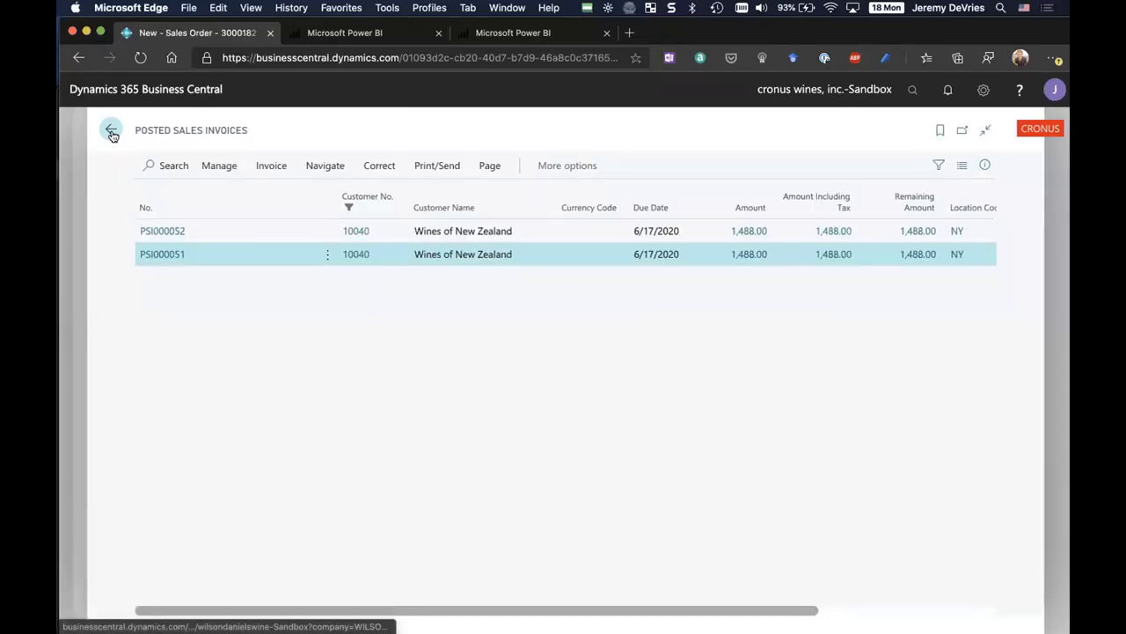
left_click(111, 131)
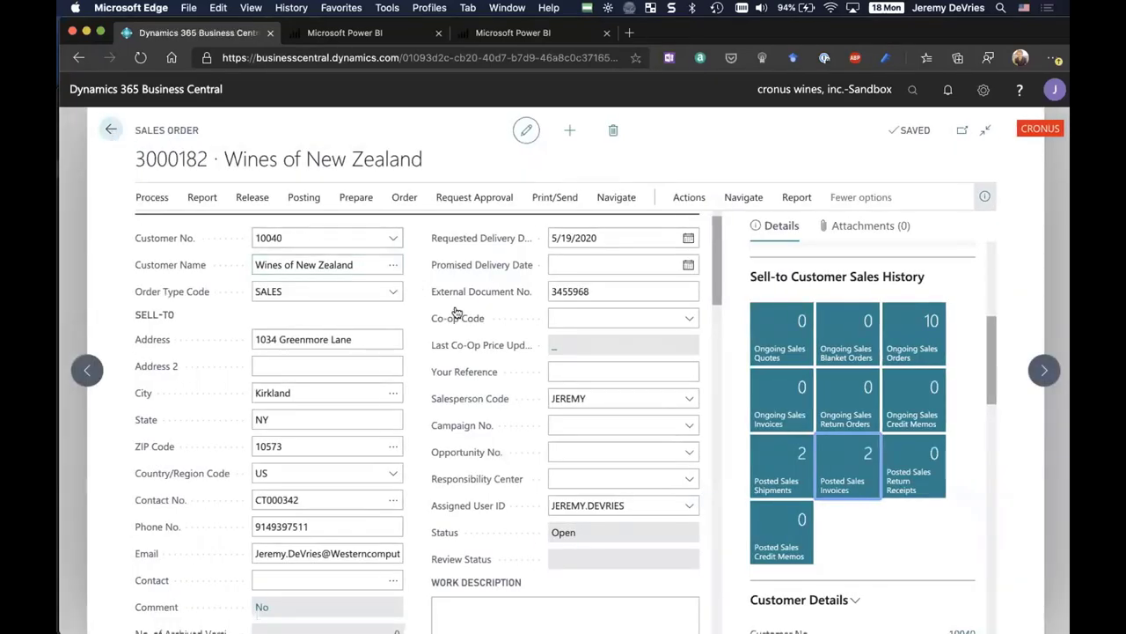
- Collapse General and enter item RIPPON 16 PINO on the first sales line via a 'rippon 16' search
right_click(484, 322)
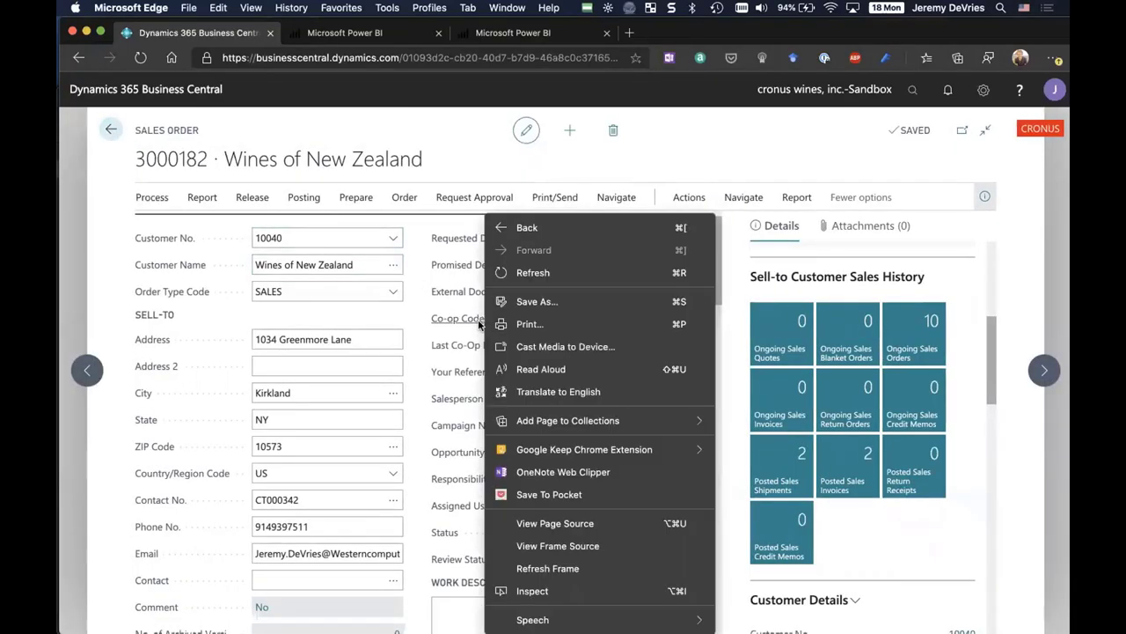
left_click(404, 349)
scroll(414, 325, "up", 1)
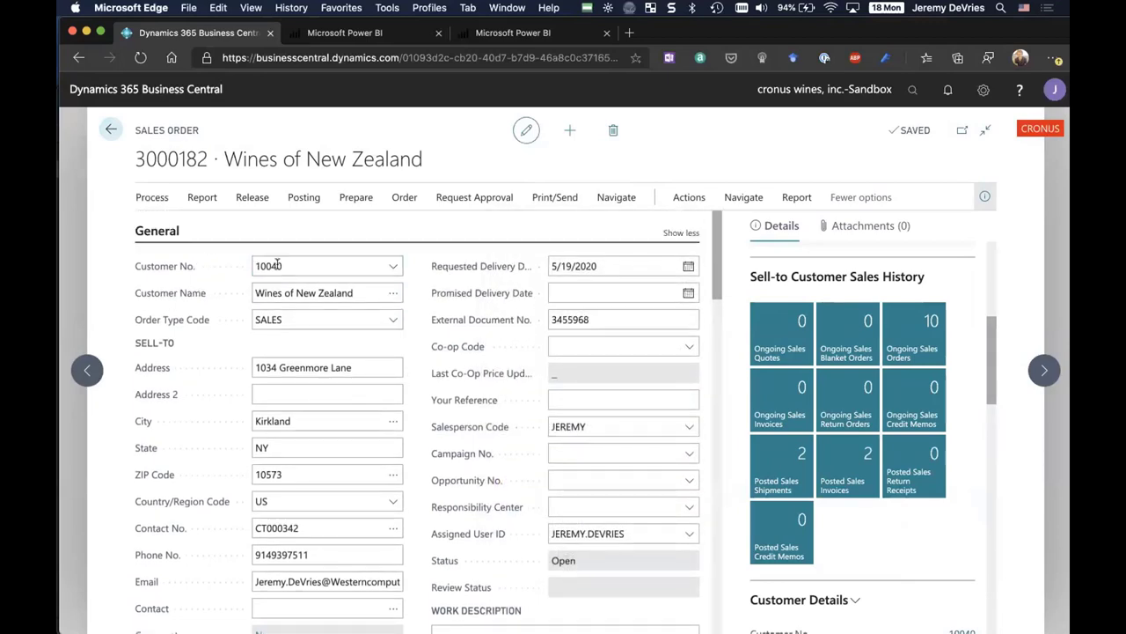
left_click(164, 234)
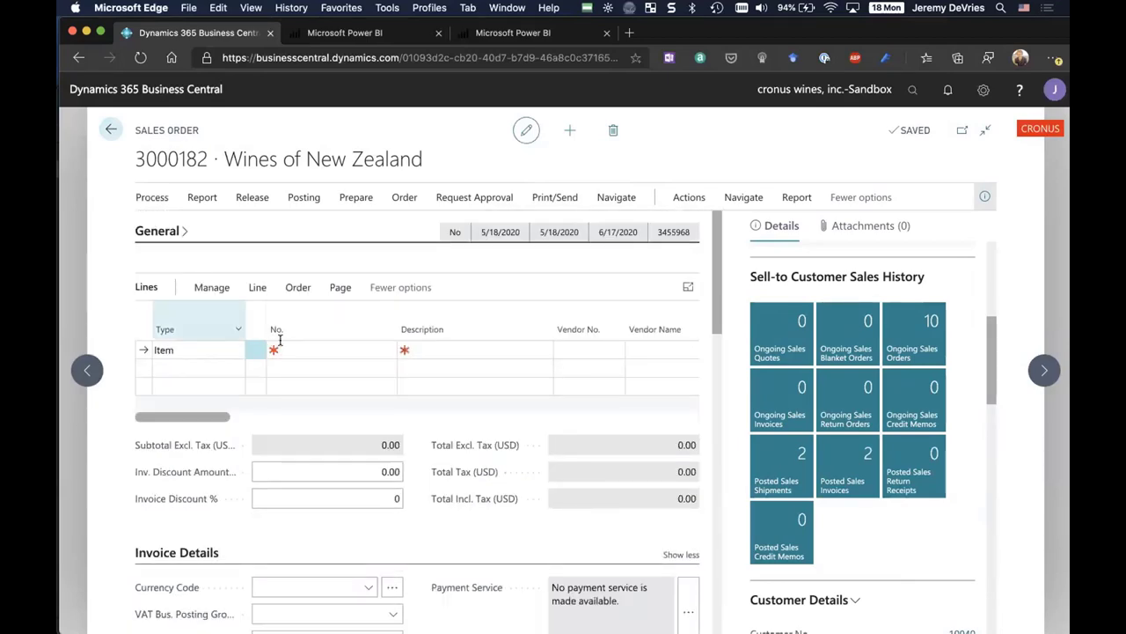
left_click(308, 350)
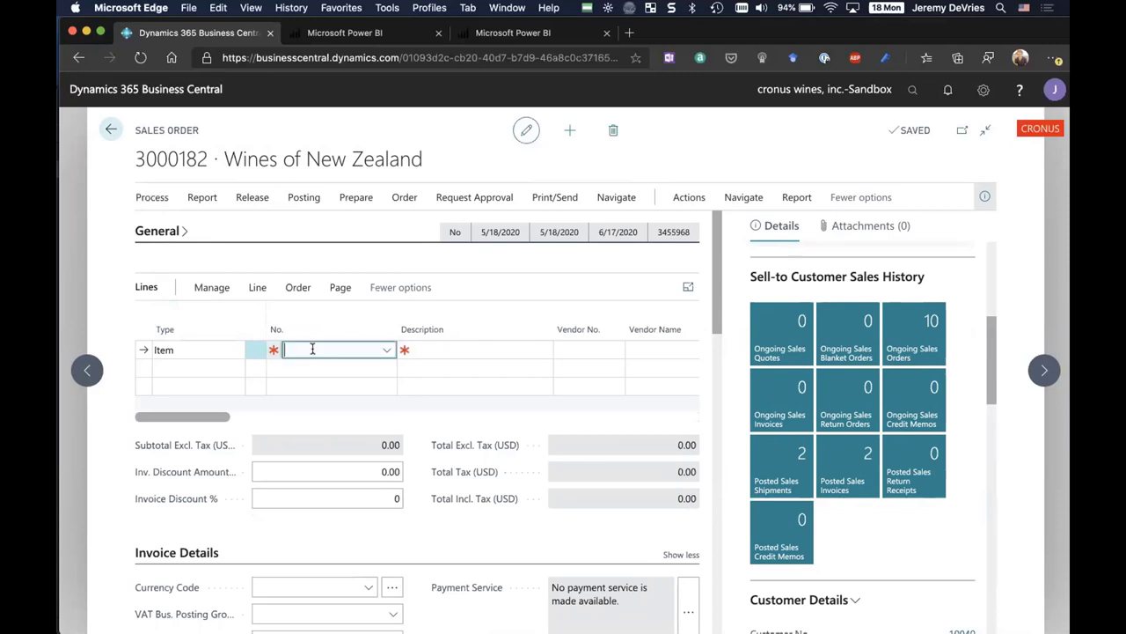
type("rippon 16")
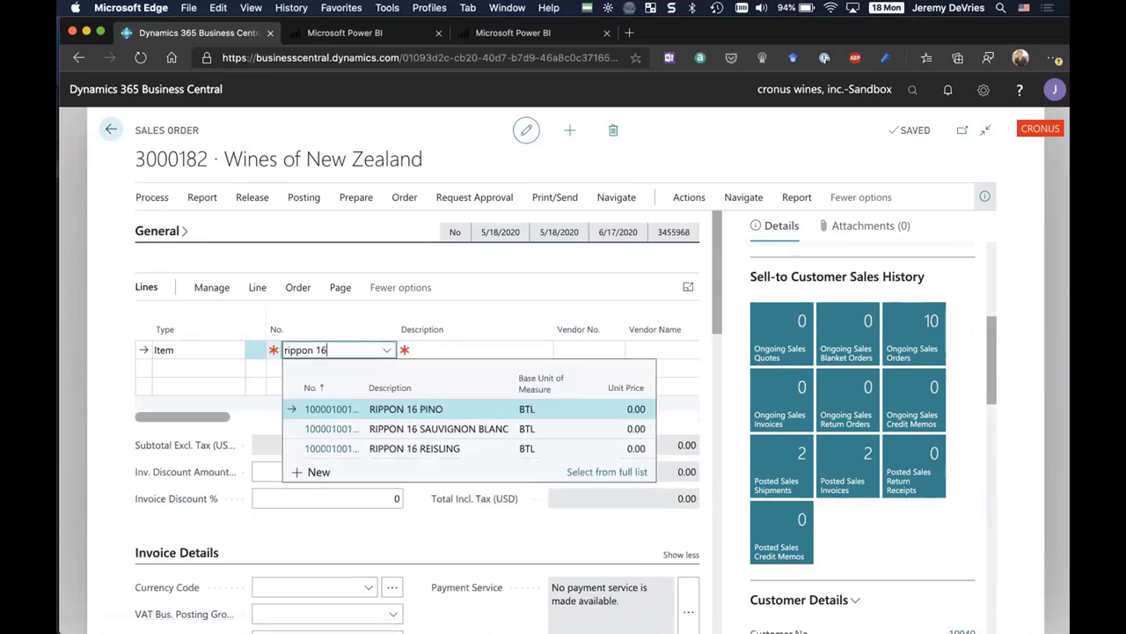
left_click(402, 411)
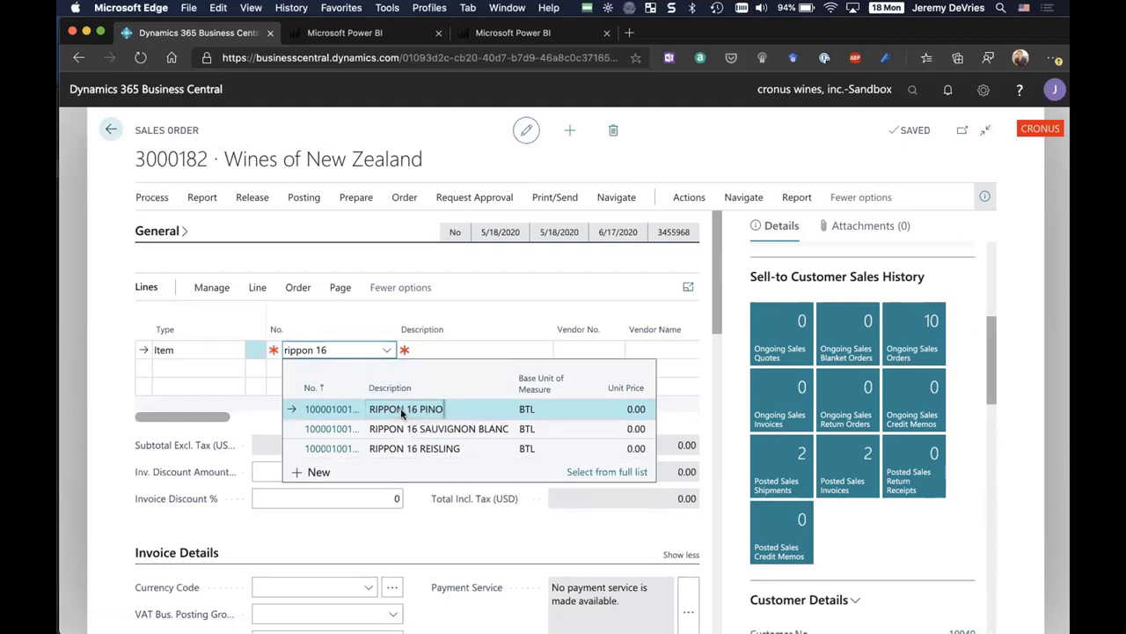
left_click(402, 411)
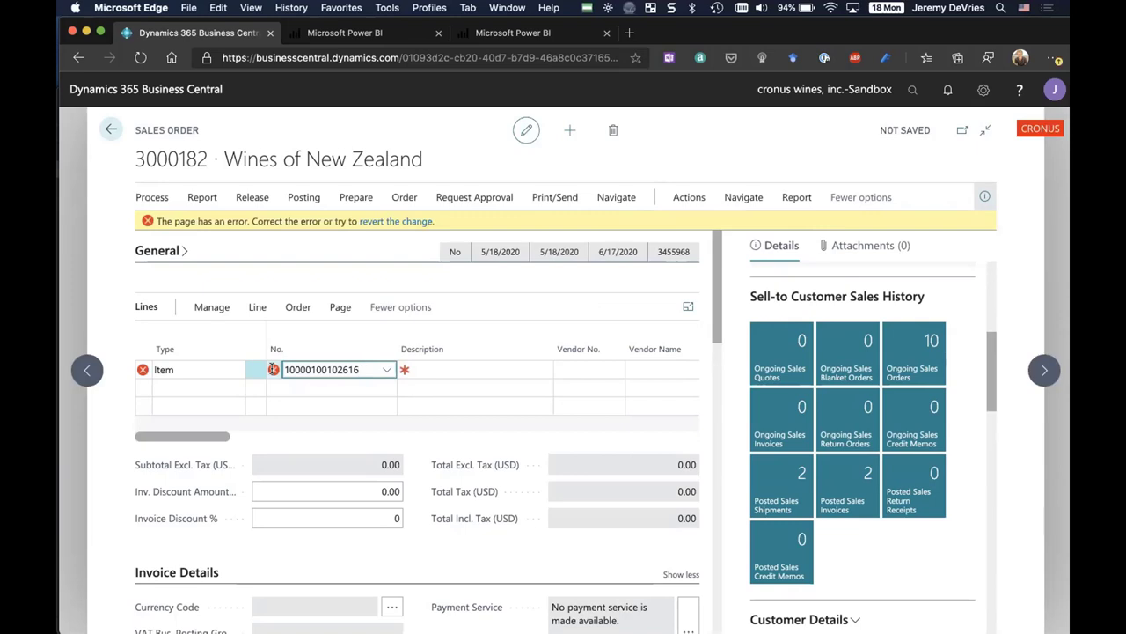
- Change the line to RIPPON 16 SAUVIGNON BLANC, quantity 15, and accept the found allocations
left_click_drag(362, 370, 261, 374)
type("ripp")
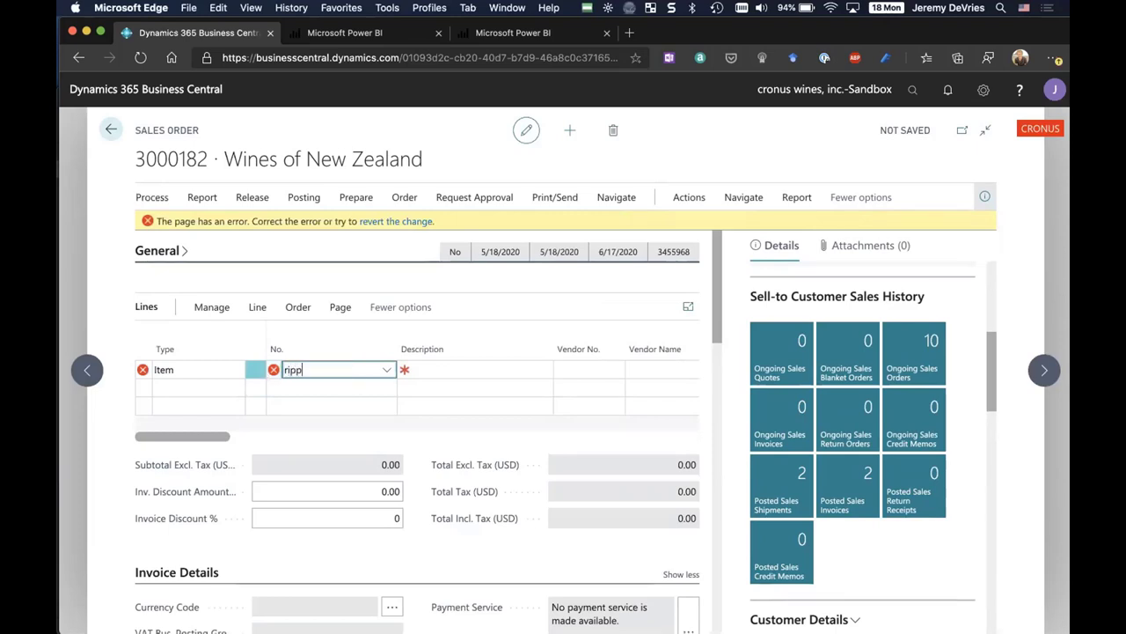
type("on 16")
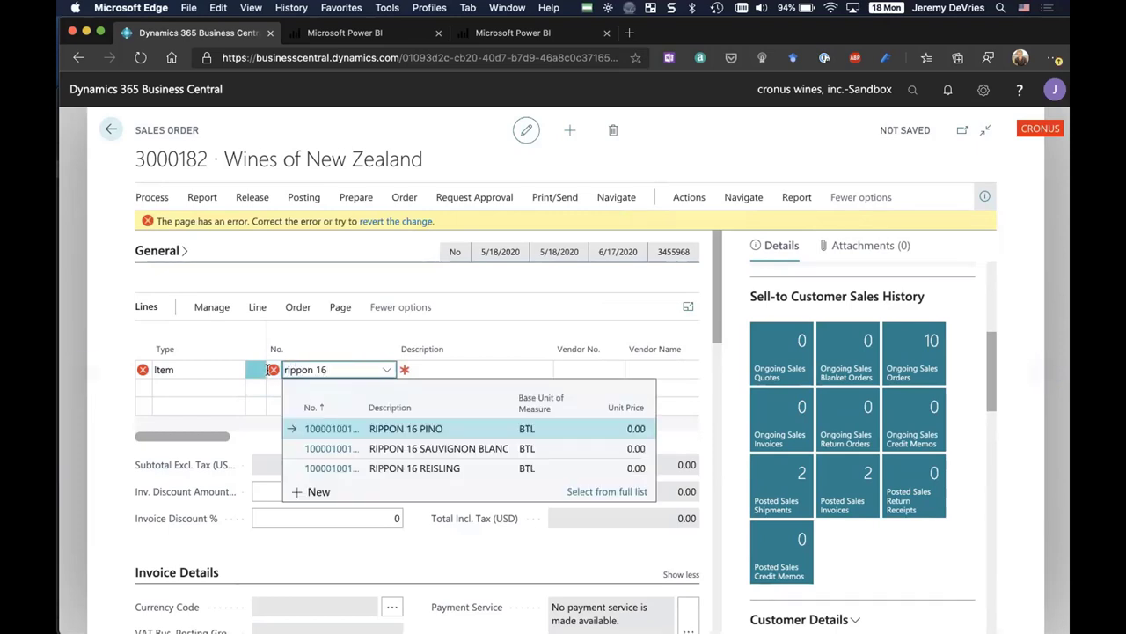
left_click(431, 451)
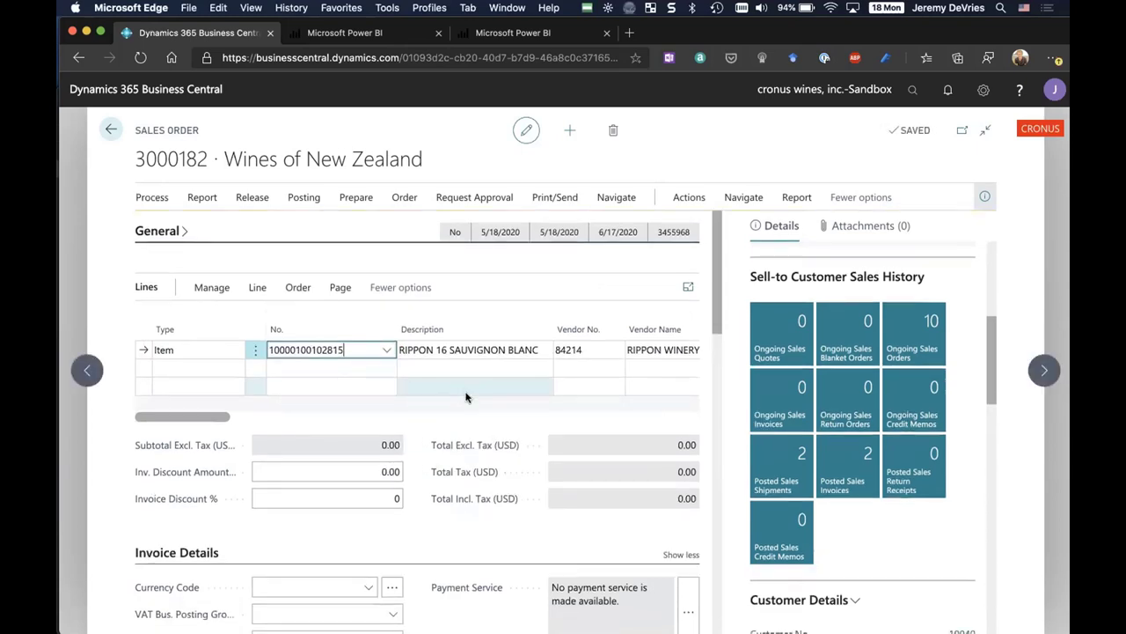
key("Tab")
key("Tab")
key("Tab")
key("Tab")
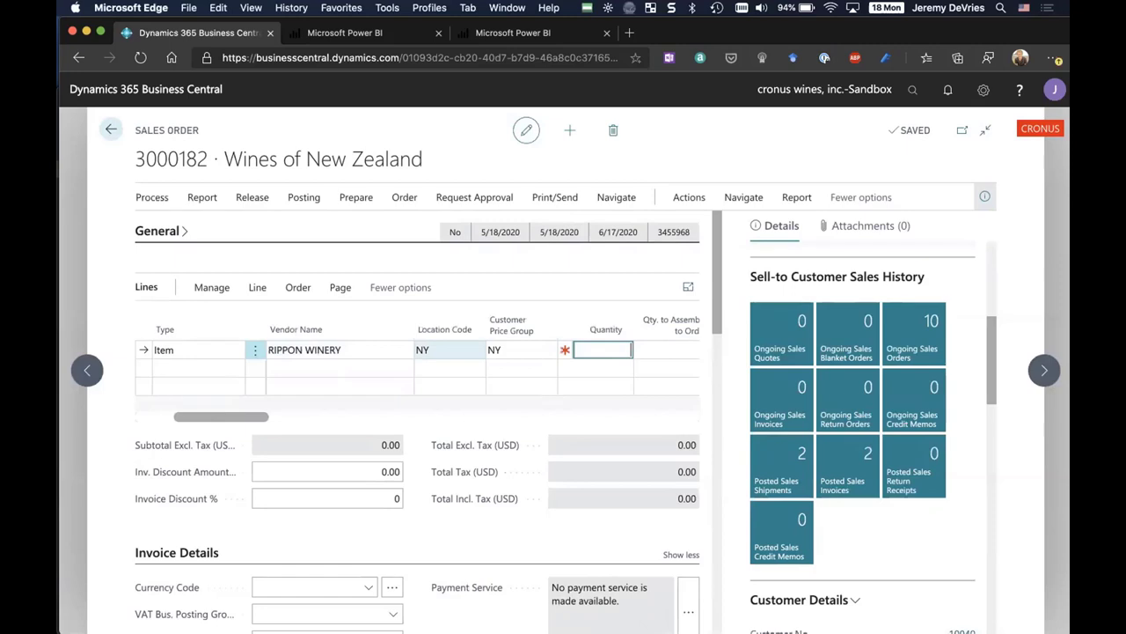
type("15")
key("Tab")
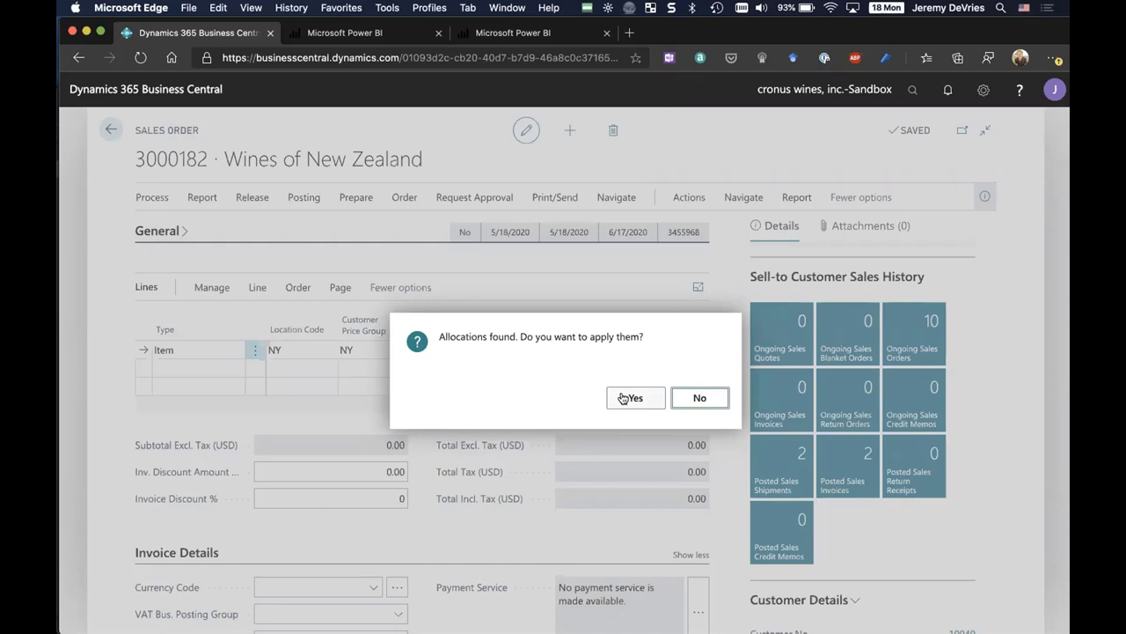
left_click(623, 398)
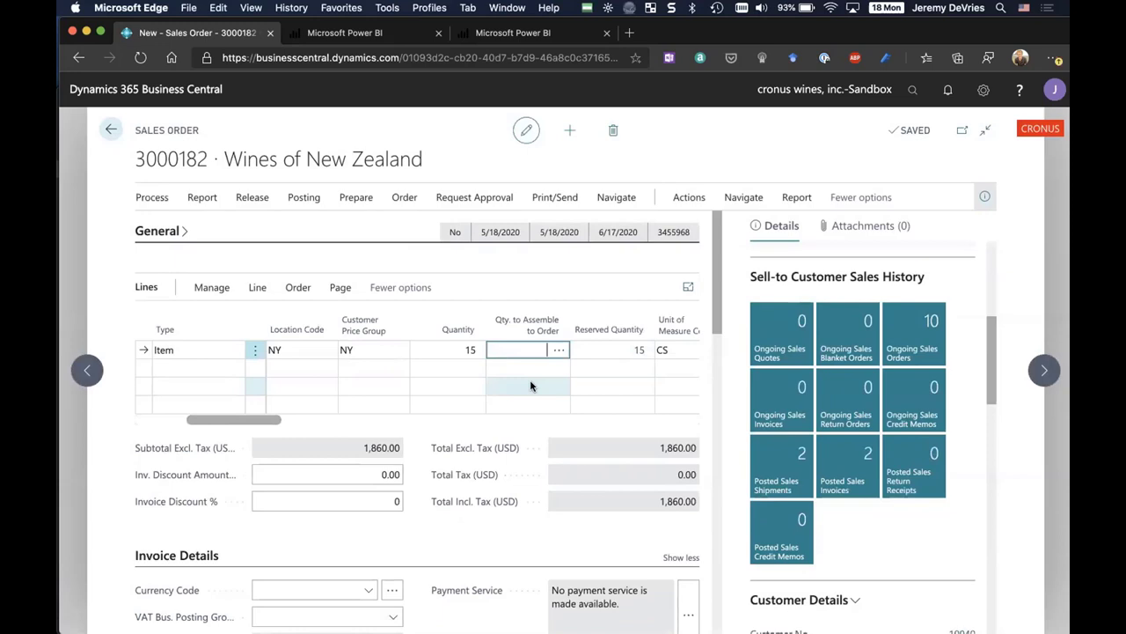
left_click(257, 287)
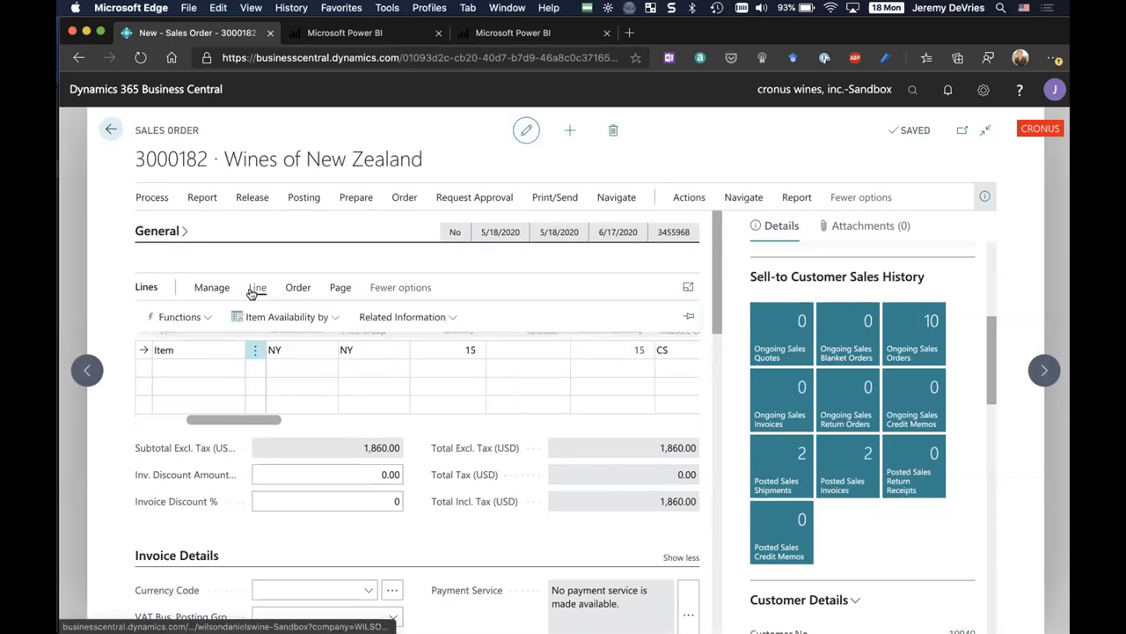
left_click(363, 316)
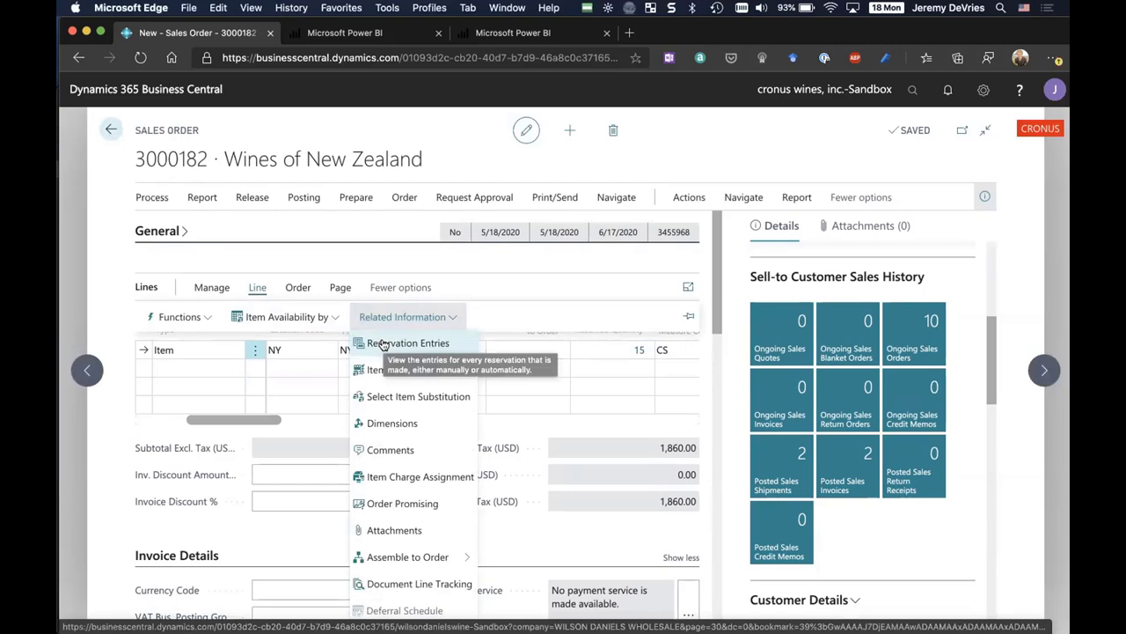
- Show the line's reservation entries and review allocation card A-000120
left_click(384, 344)
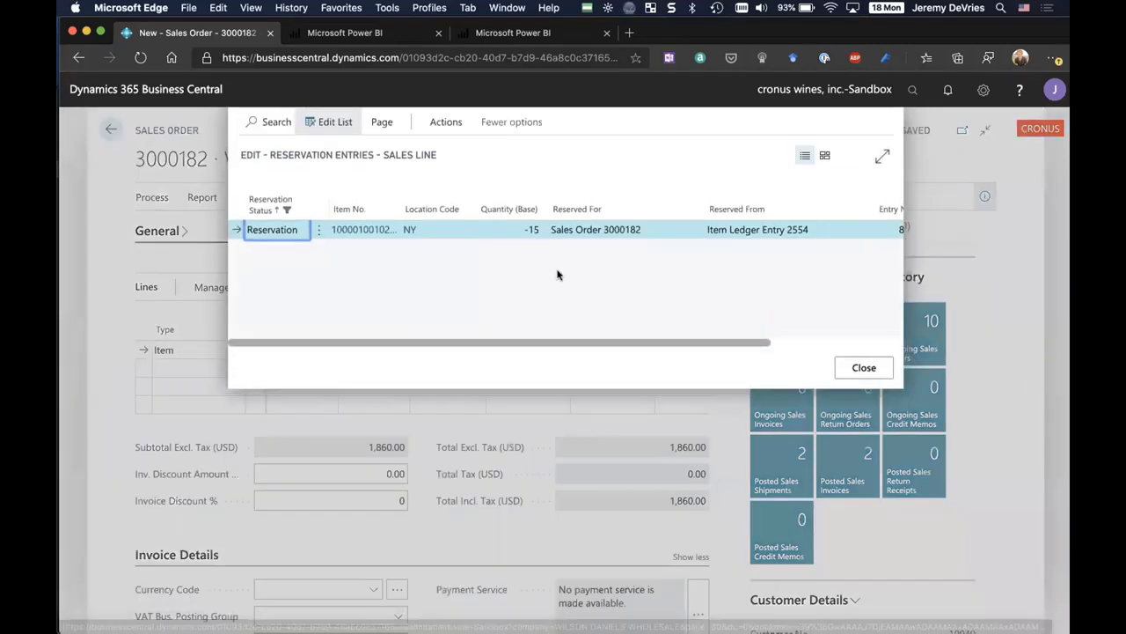
left_click_drag(585, 342, 719, 343)
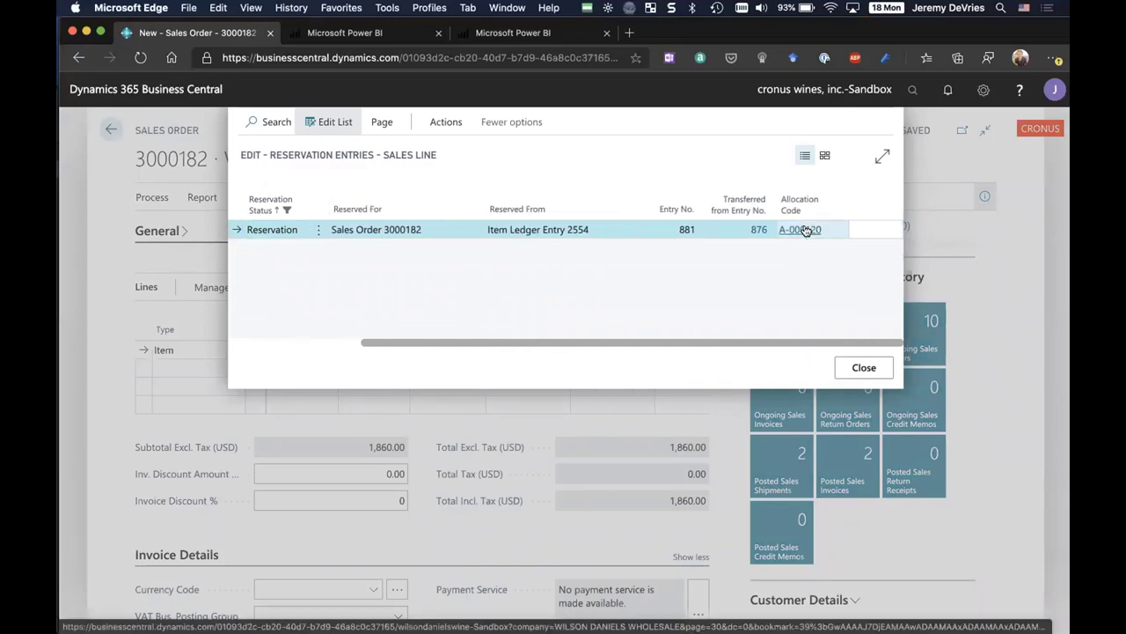
left_click(803, 229)
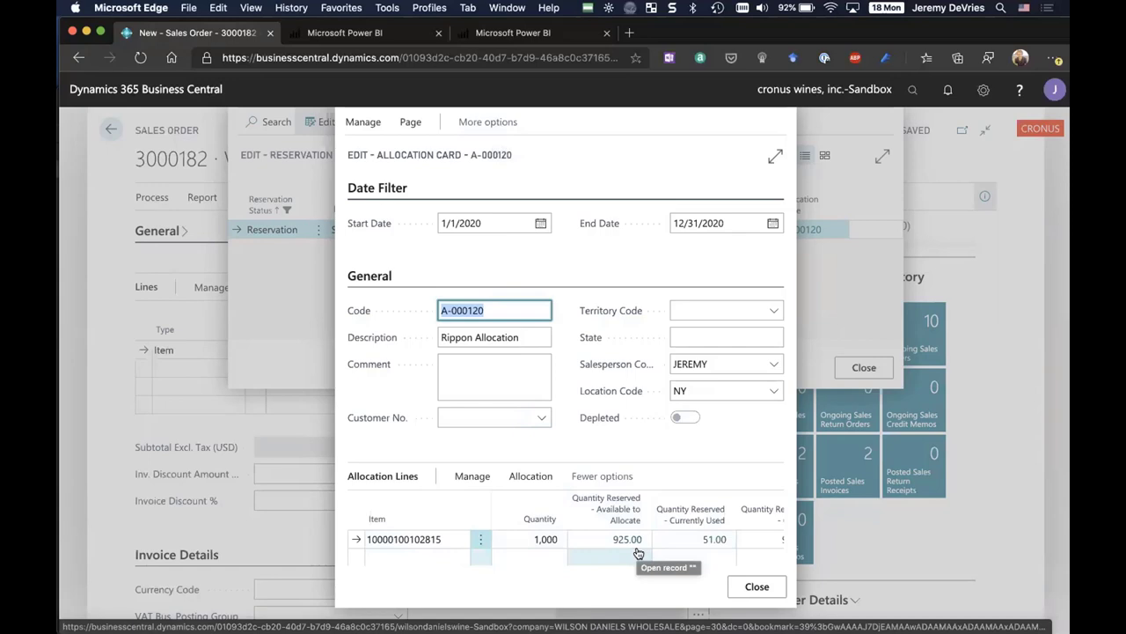
left_click(755, 586)
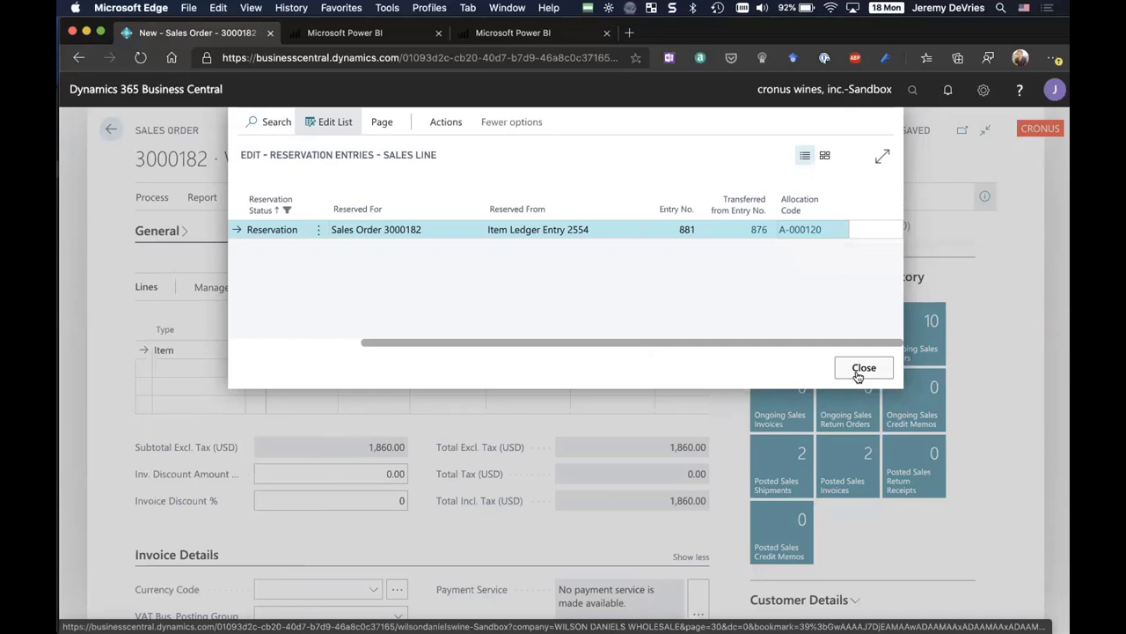
left_click(858, 376)
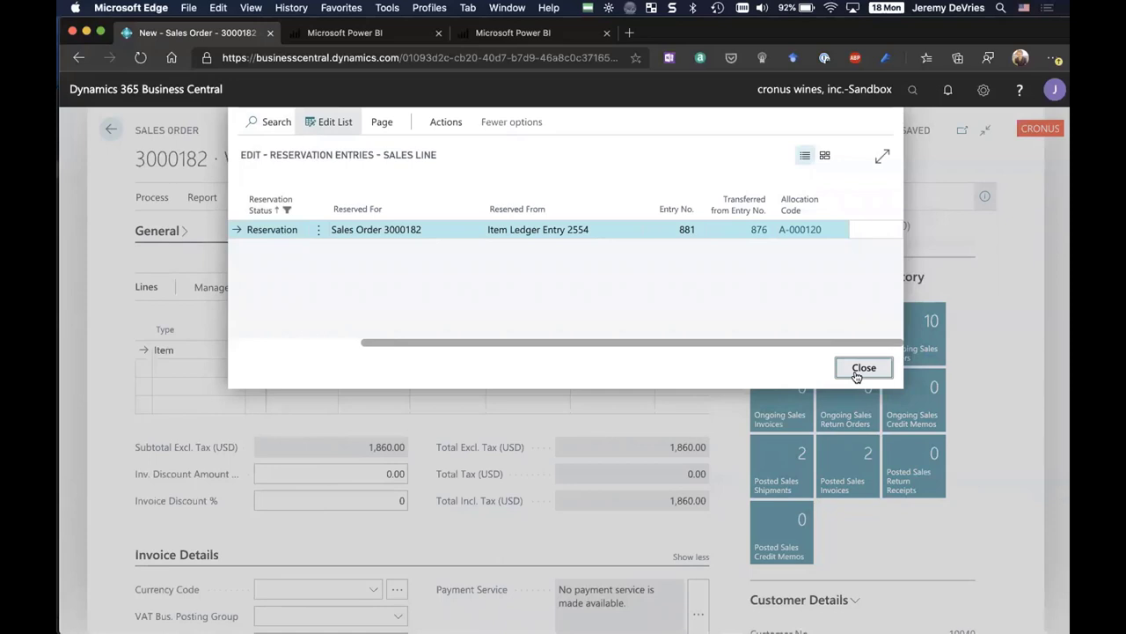
- Close the reservation entries and scroll the FactBox to Sales Line Details and Item
left_click(857, 373)
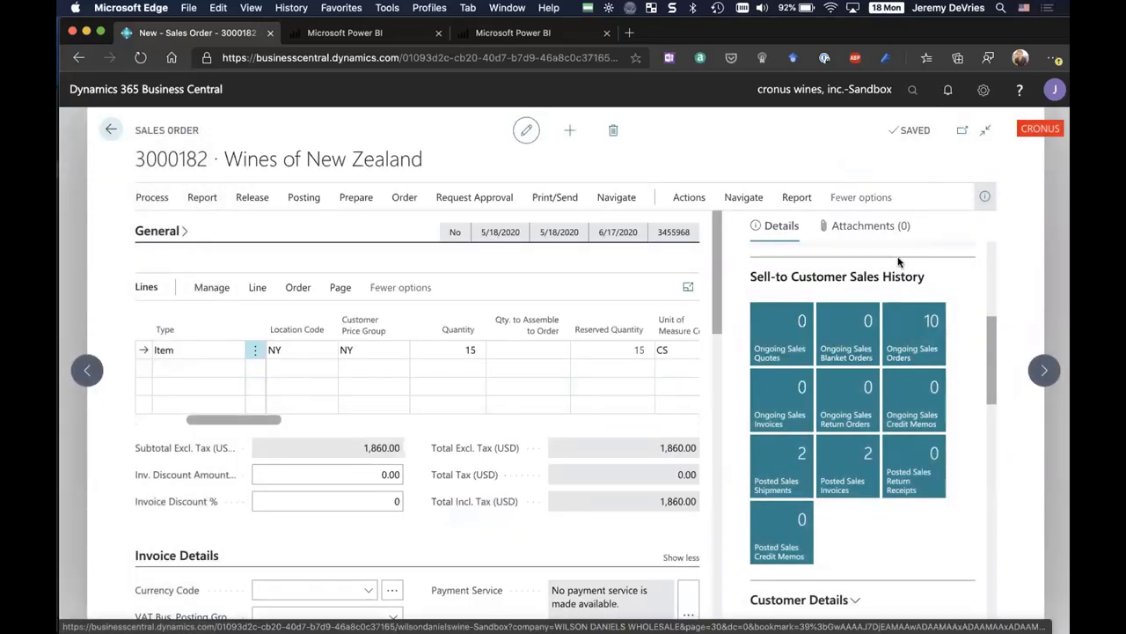
scroll(936, 278, "down", 3)
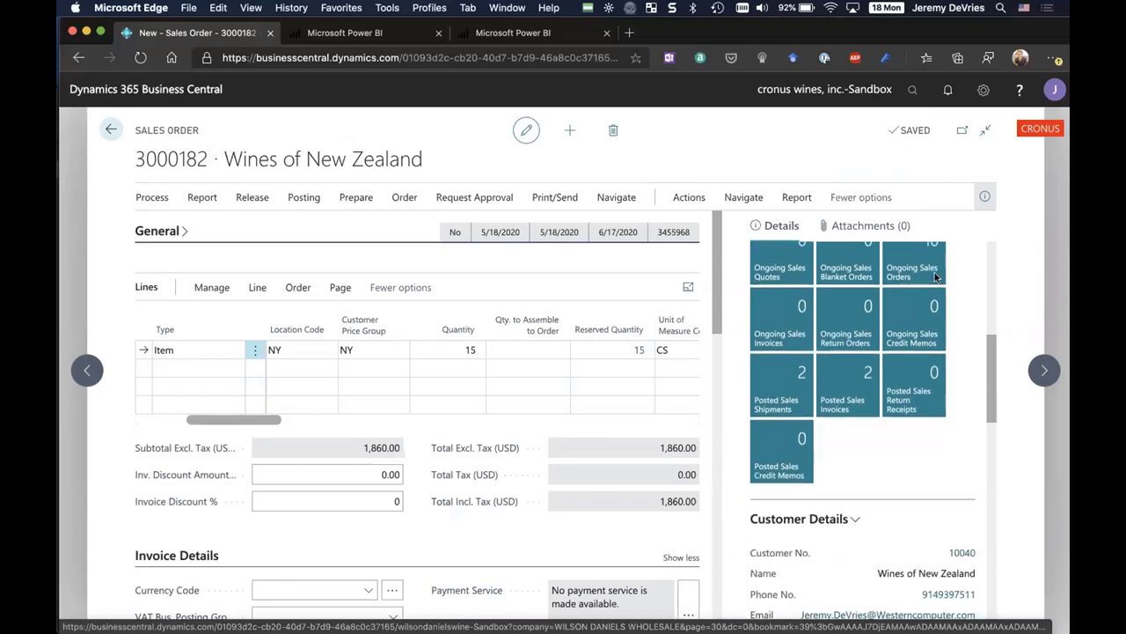
scroll(936, 277, "down", 3)
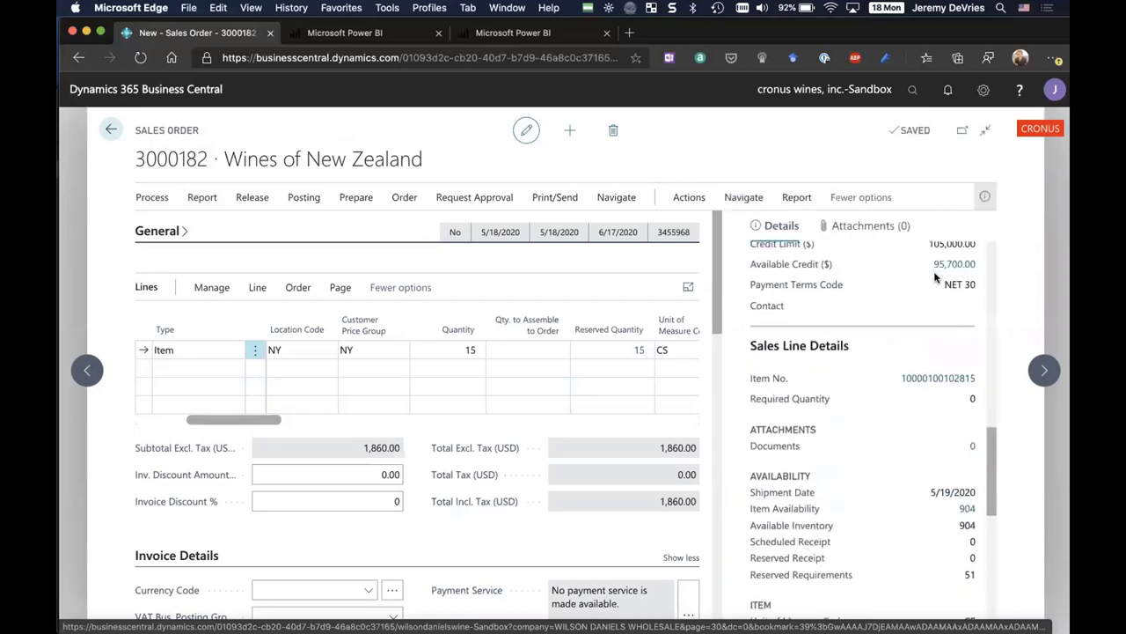
scroll(935, 278, "down", 1)
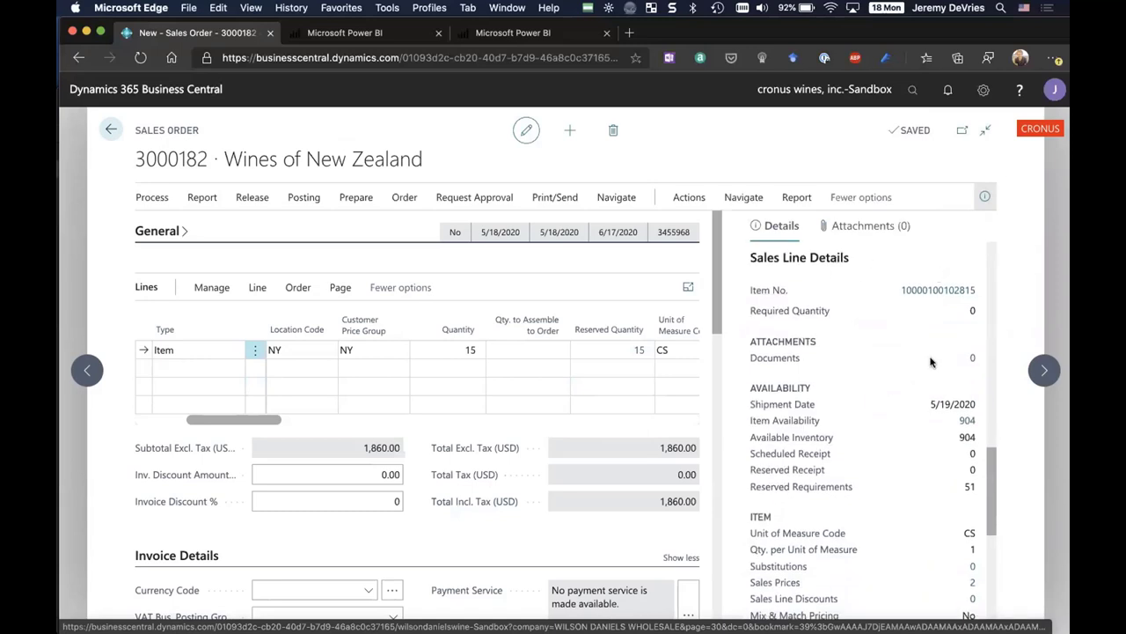
scroll(931, 362, "down", 1)
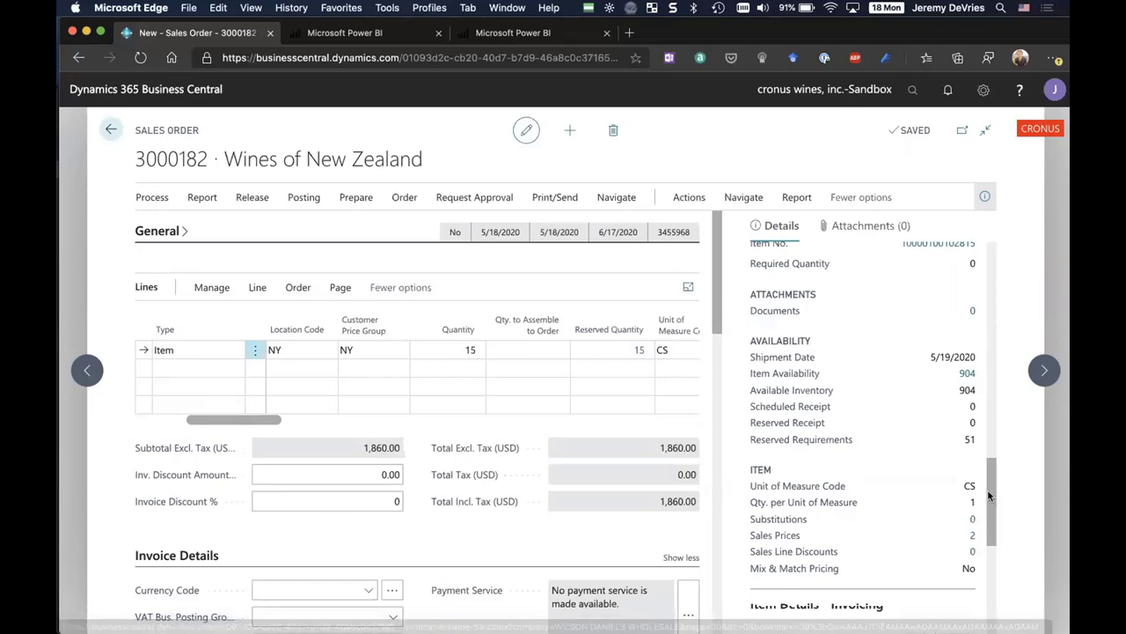
scroll(988, 497, "down", 3)
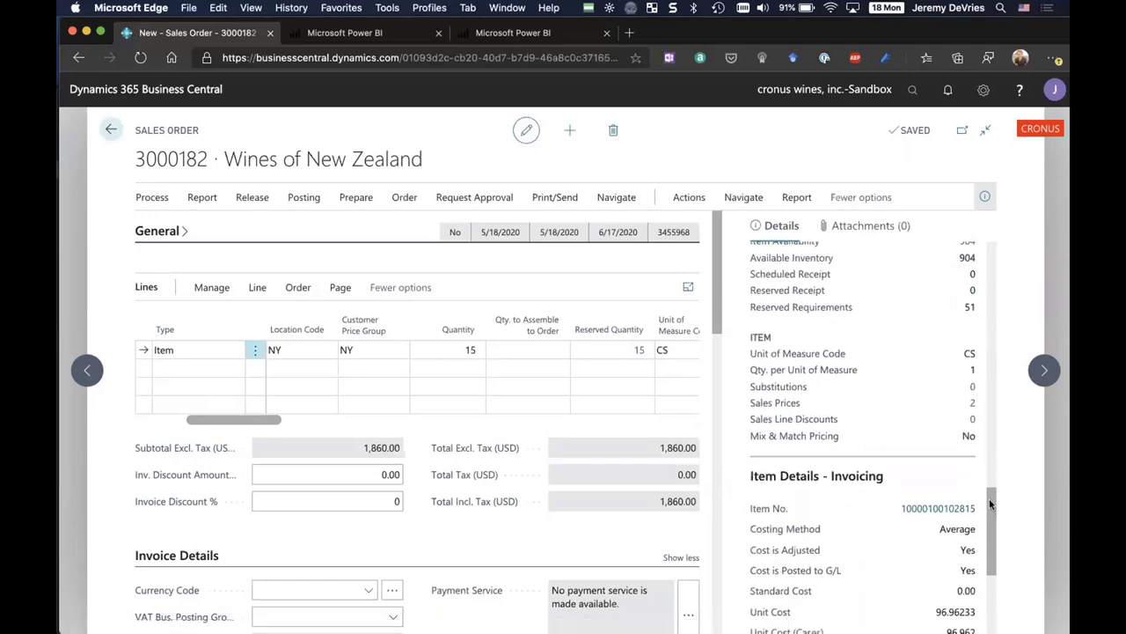
left_click(973, 404)
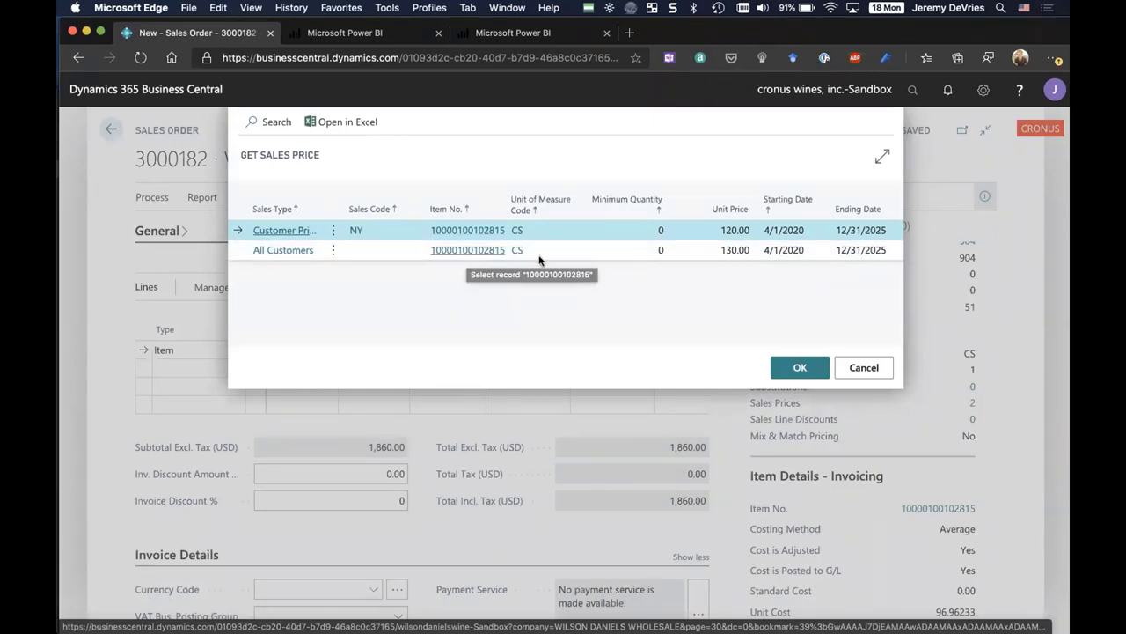
left_click(572, 254)
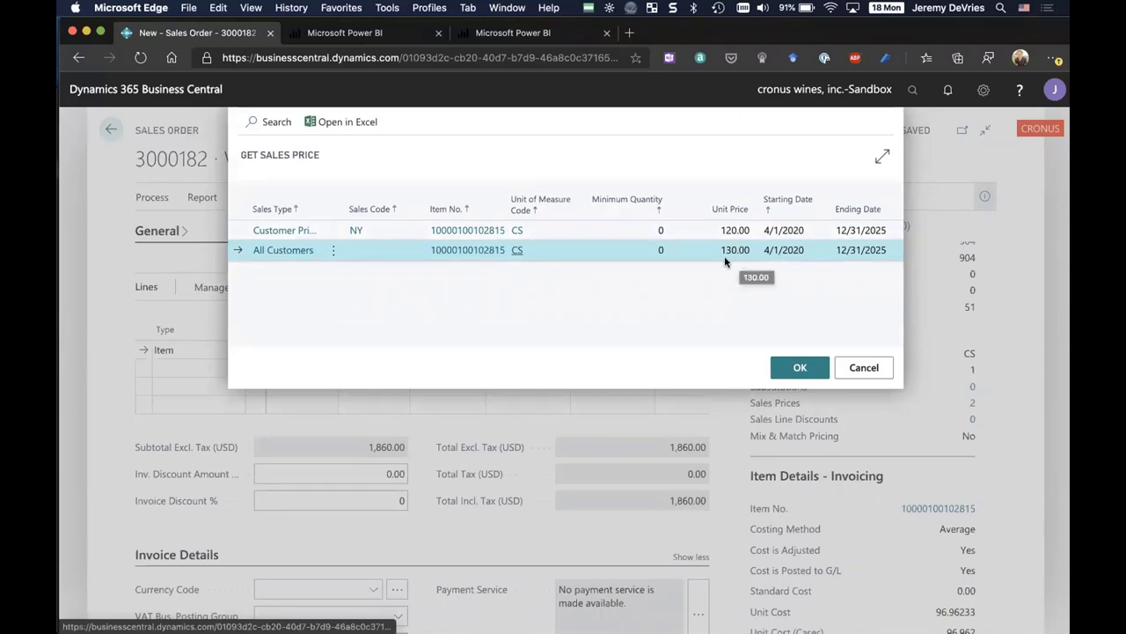
left_click(629, 234)
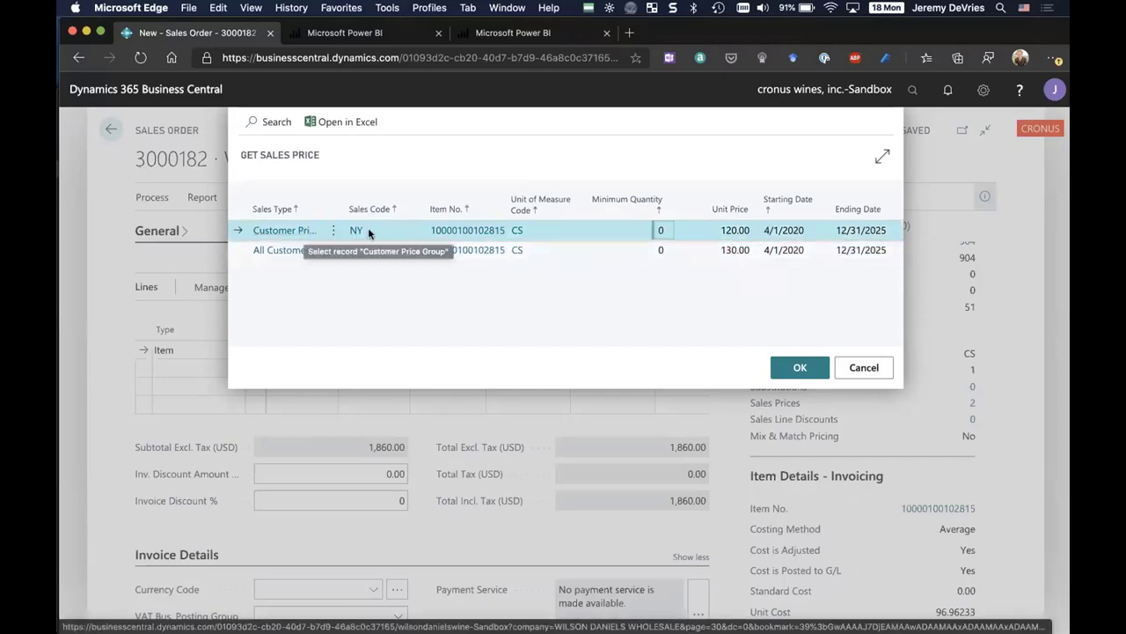
left_click(739, 234)
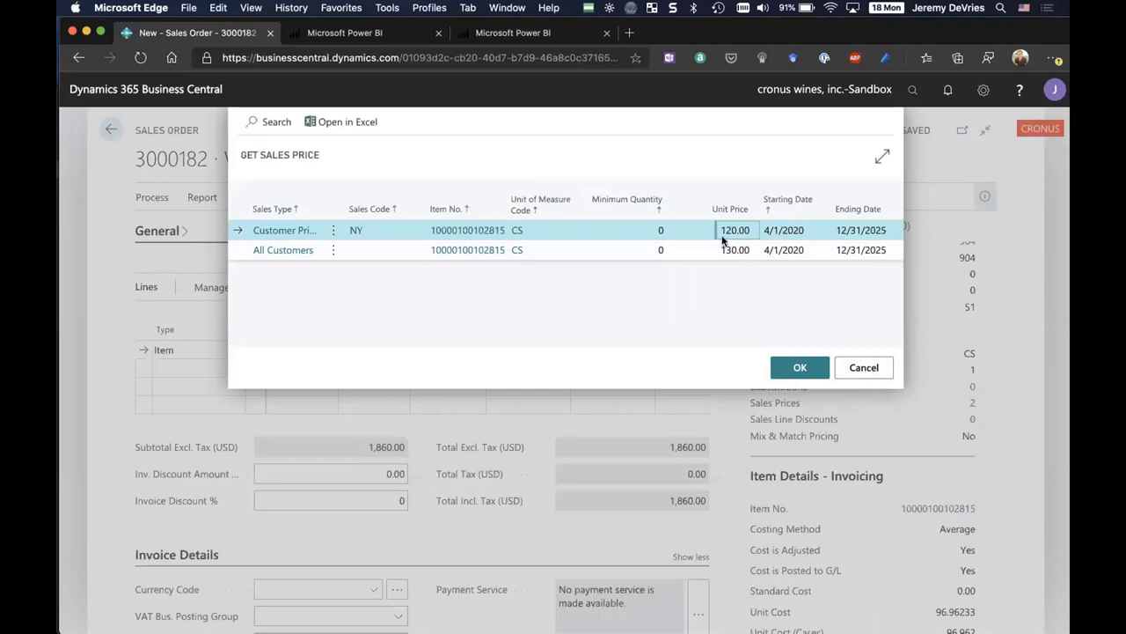
left_click(864, 370)
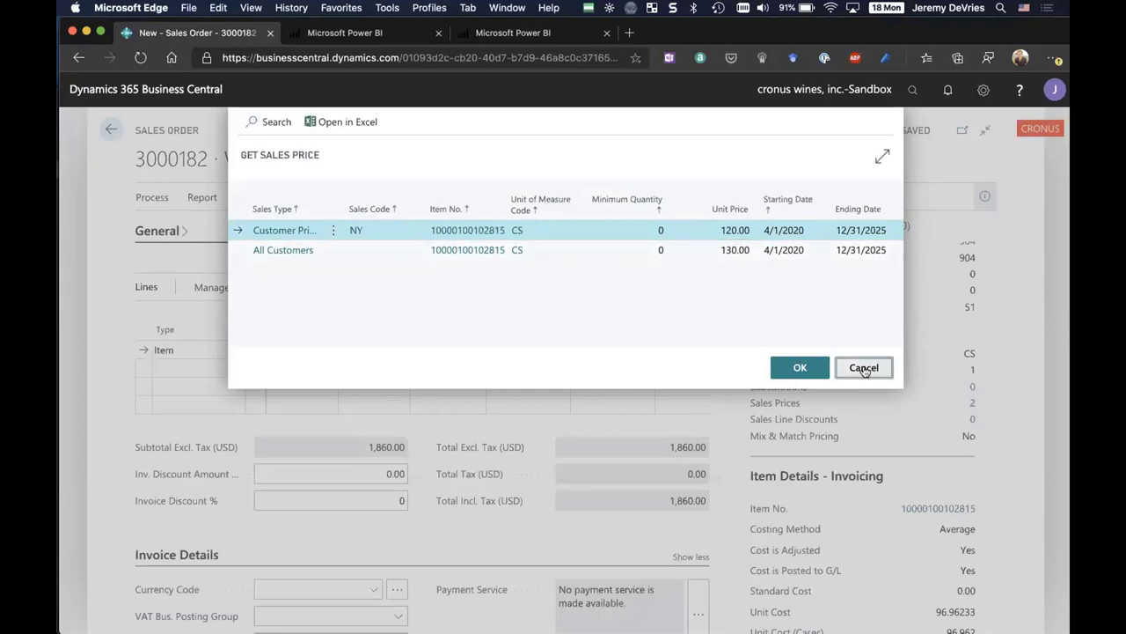
left_click(864, 370)
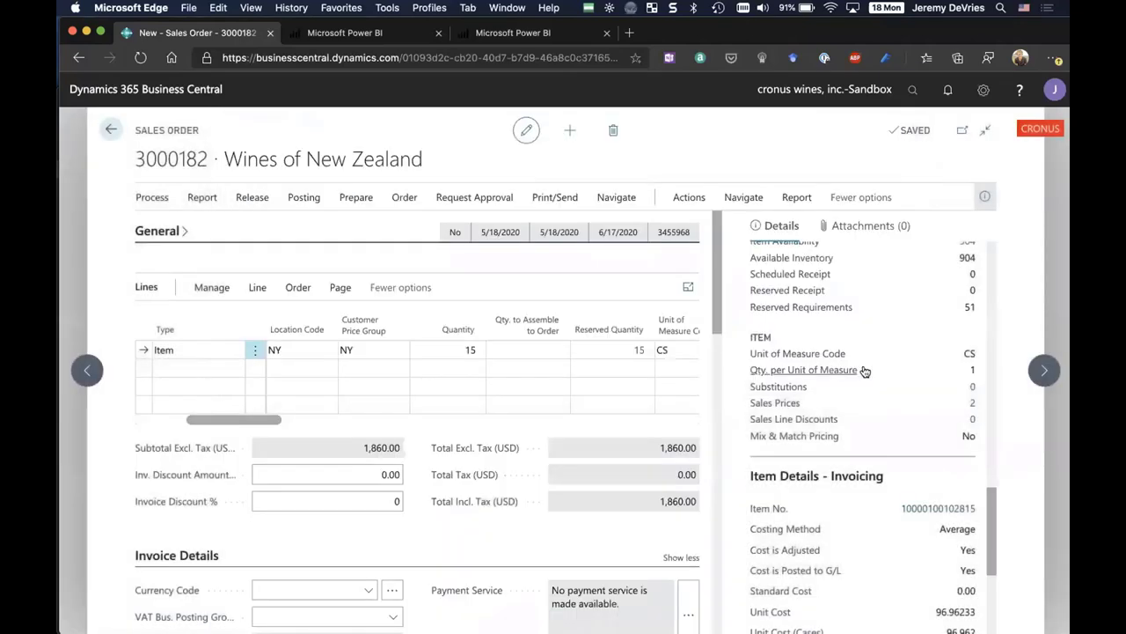
- Put the RIPPON 16 SAUVIGNON BLANC item card into edit mode and expand then collapse the Item FastTab
scroll(916, 482, "down", 2)
scroll(920, 467, "up", 2)
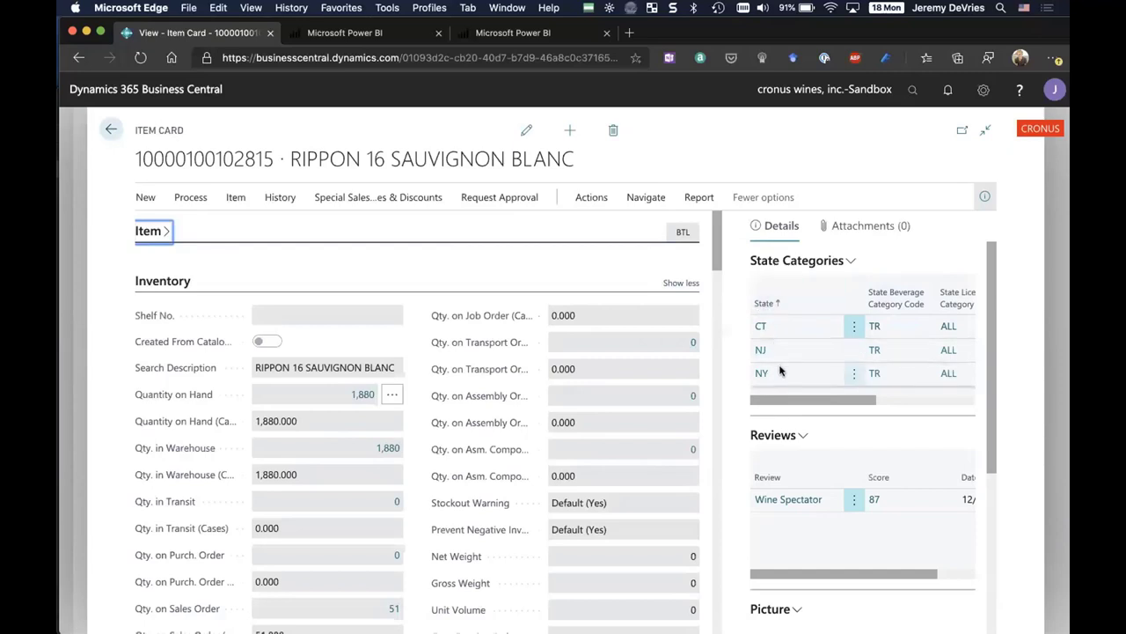
left_click(526, 130)
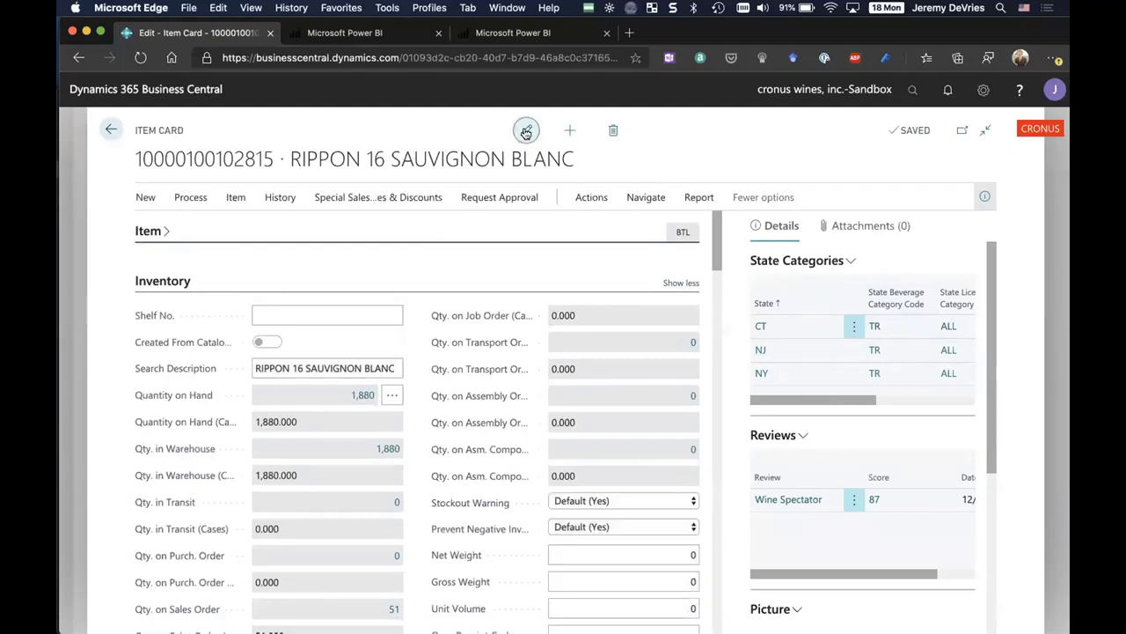
left_click(150, 231)
left_click(157, 231)
left_click(162, 281)
scroll(301, 385, "down", 3)
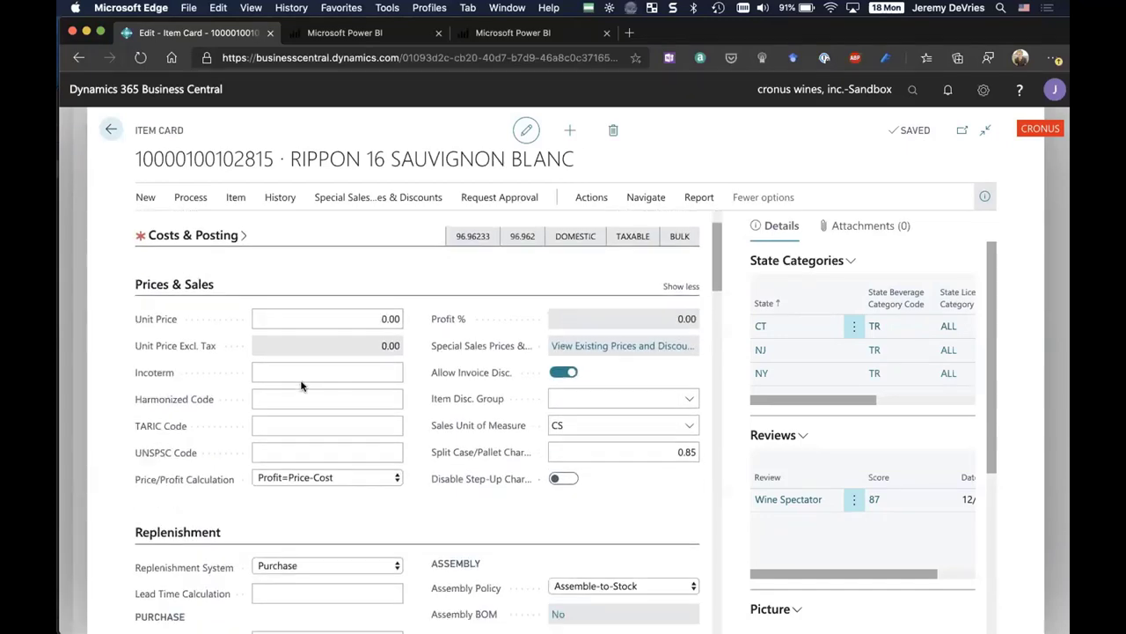
scroll(301, 385, "down", 3)
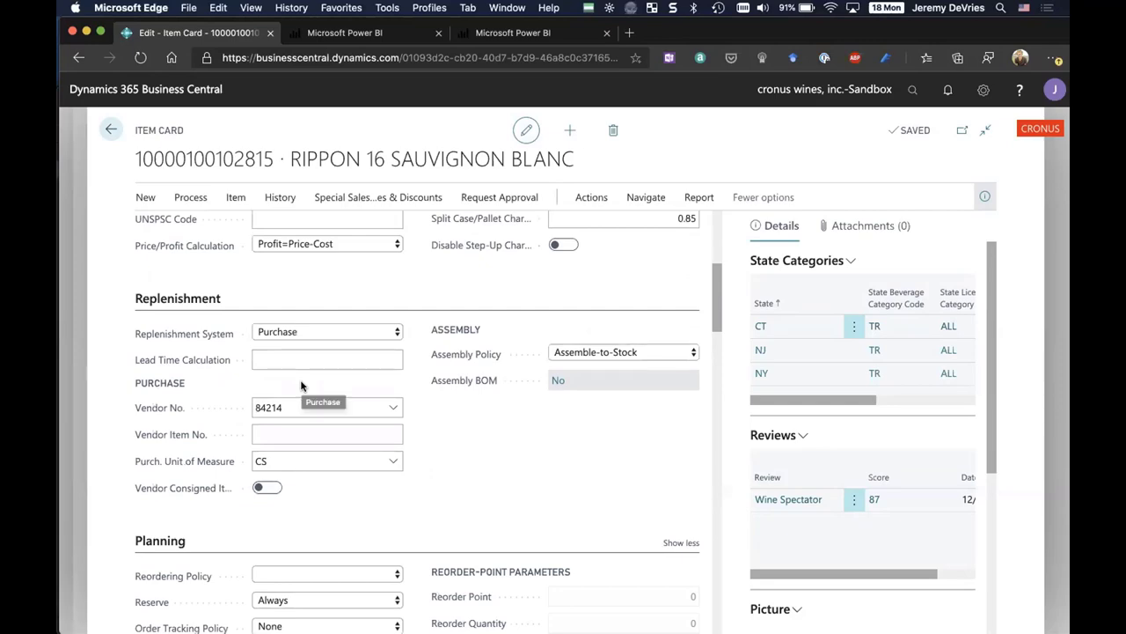
scroll(301, 385, "down", 4)
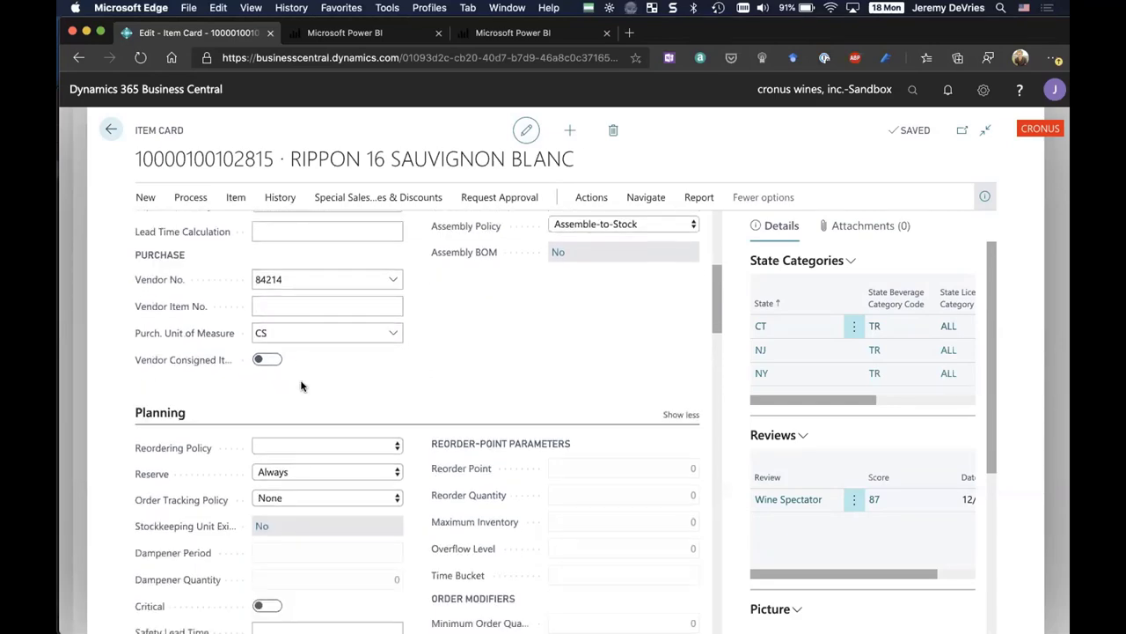
scroll(301, 387, "down", 7)
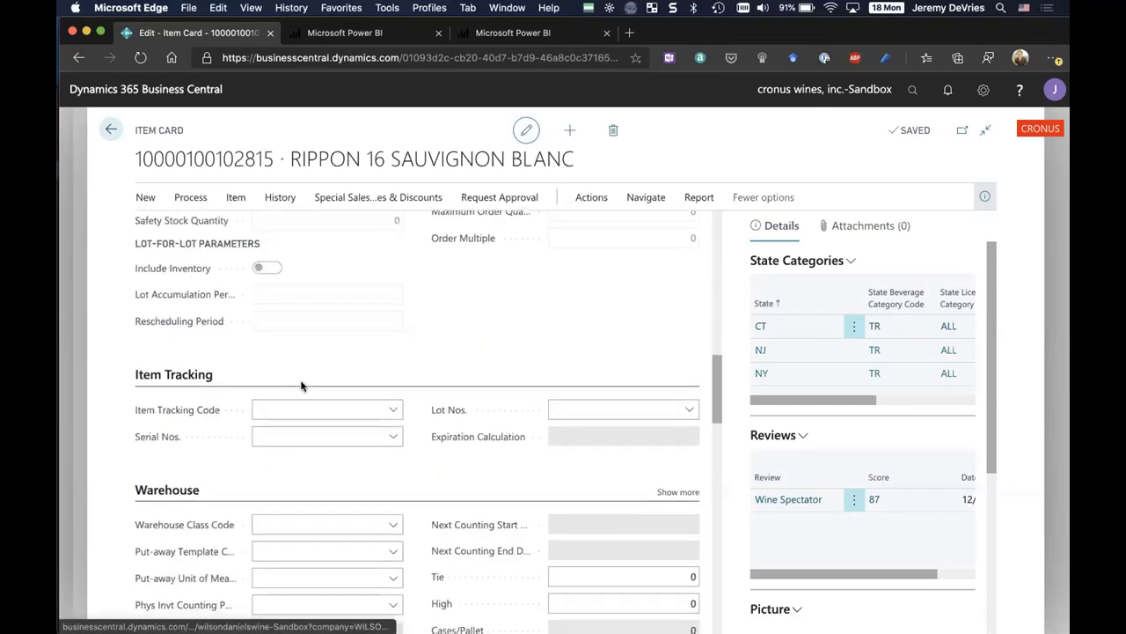
scroll(301, 386, "down", 1)
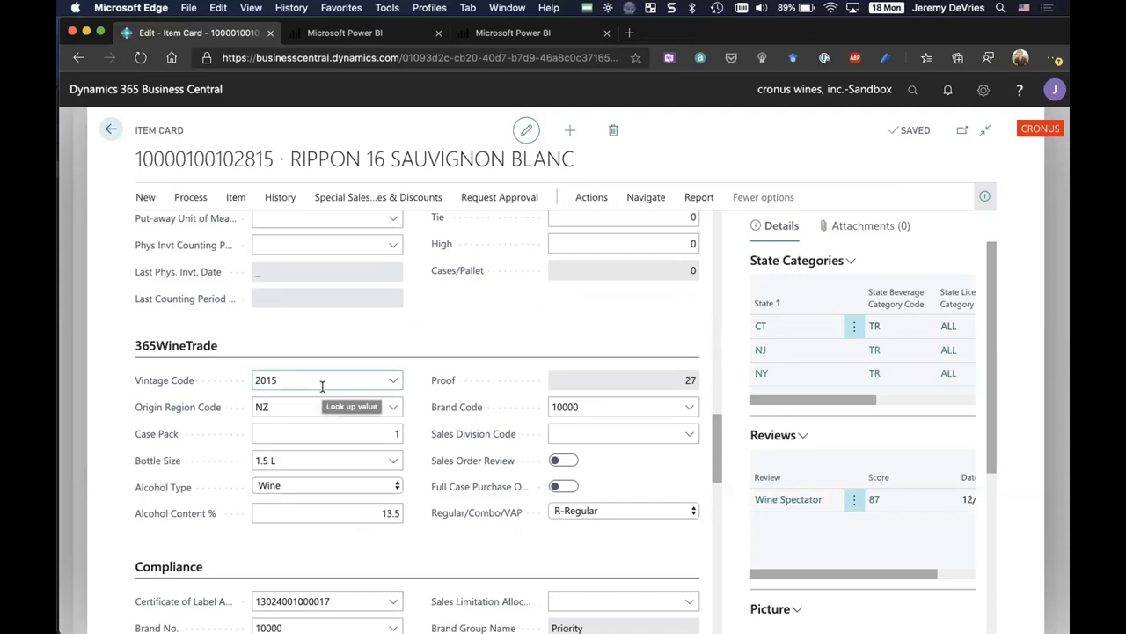
left_click(280, 406)
left_click(280, 407)
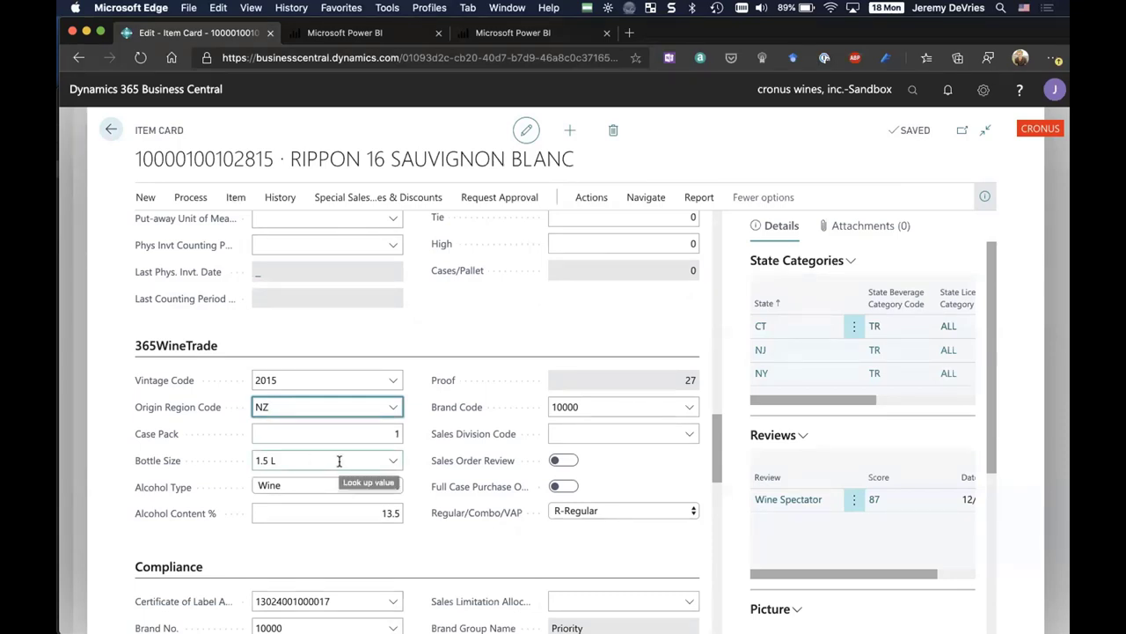
left_click(317, 484)
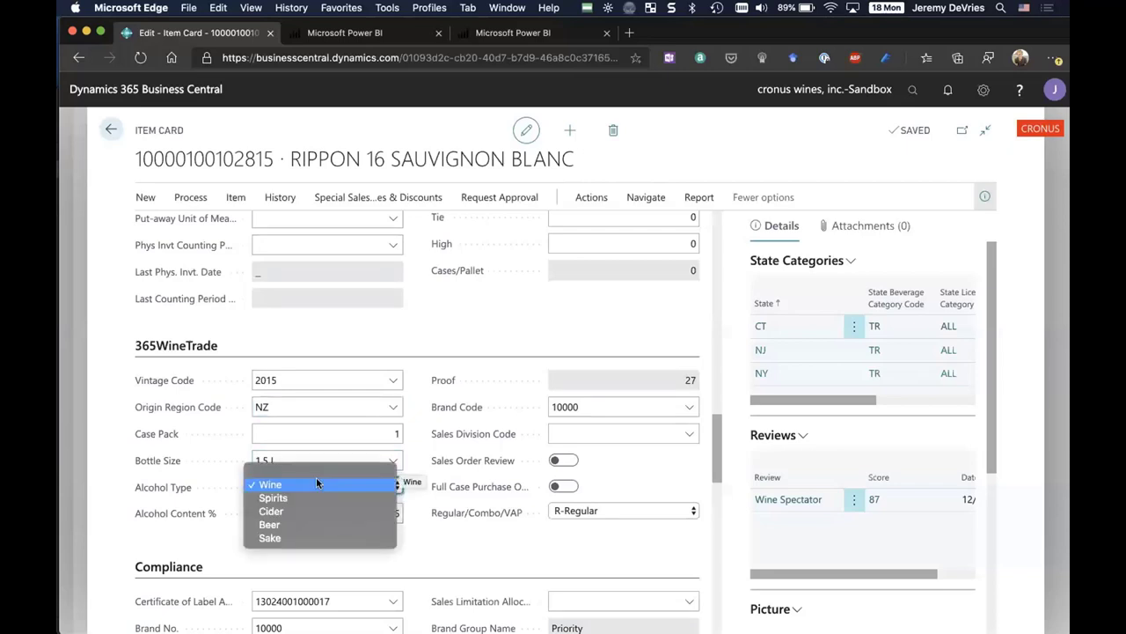
left_click(317, 484)
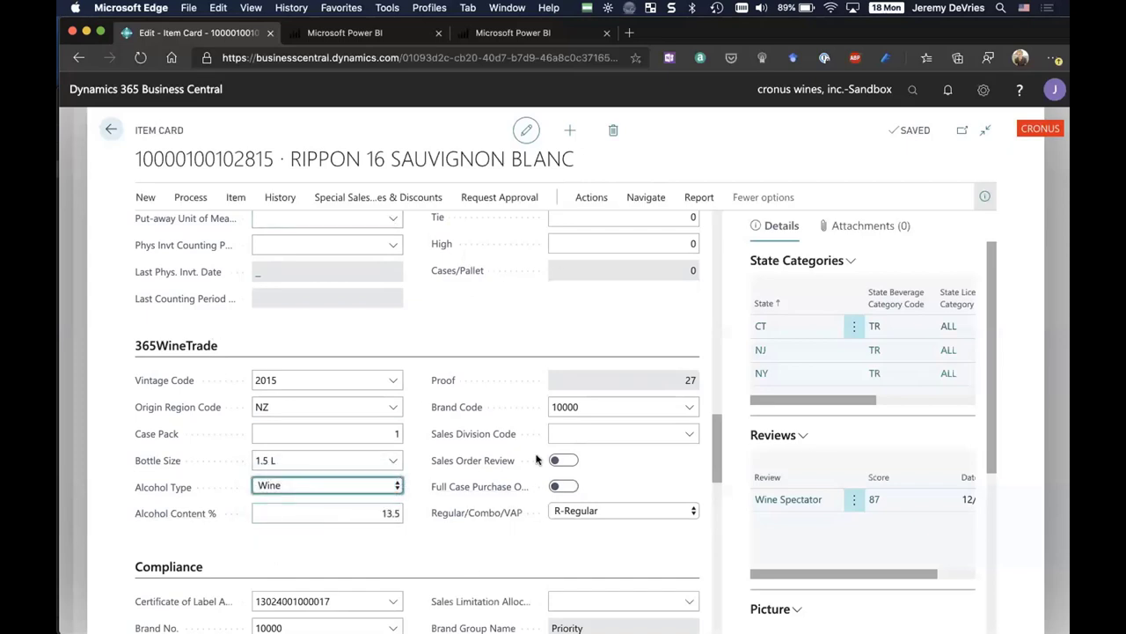
scroll(537, 459, "down", 2)
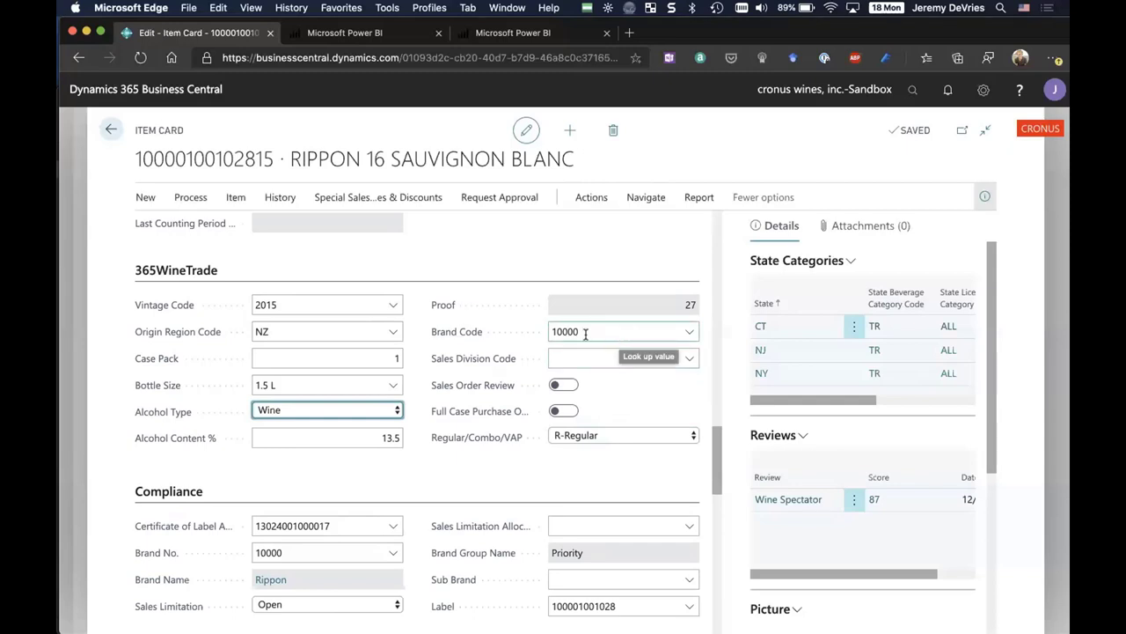
scroll(644, 418, "down", 1)
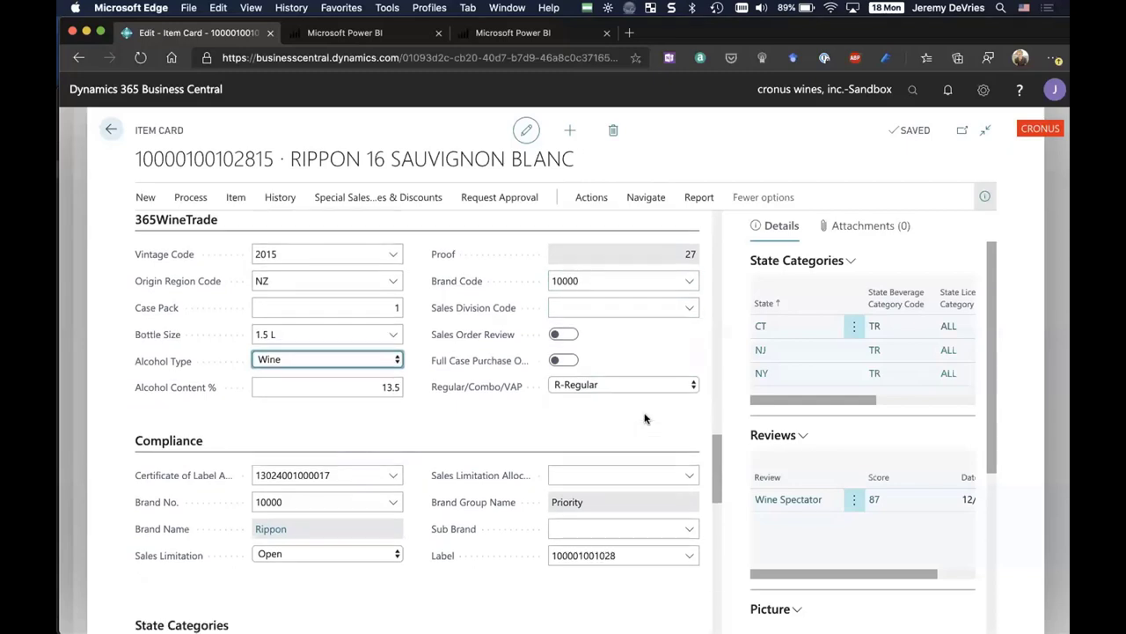
scroll(644, 418, "down", 2)
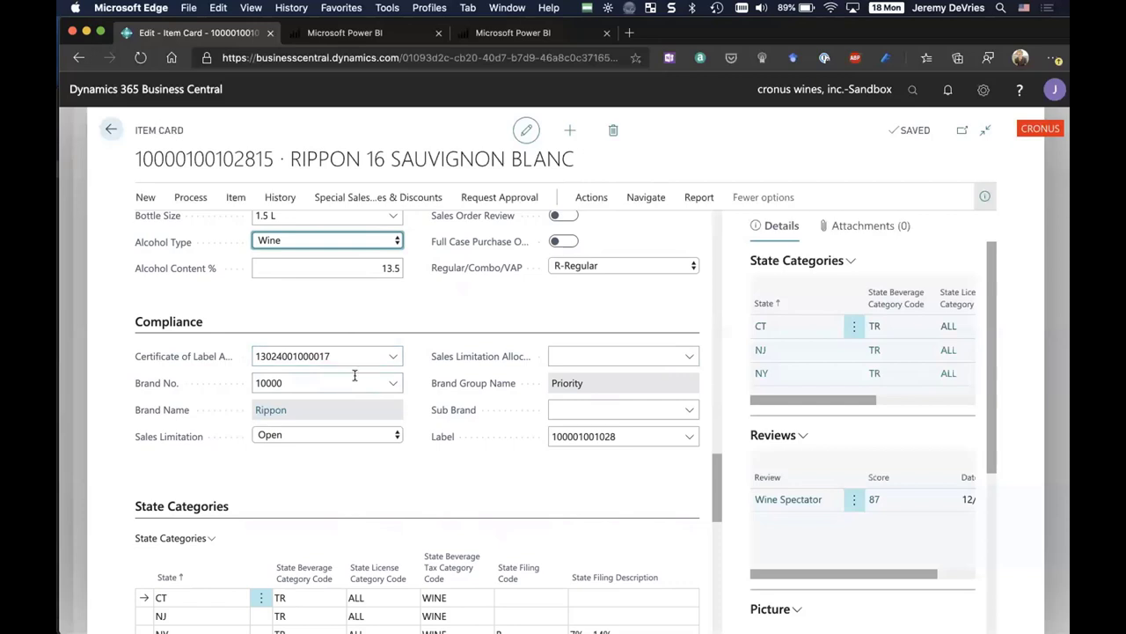
scroll(354, 375, "down", 4)
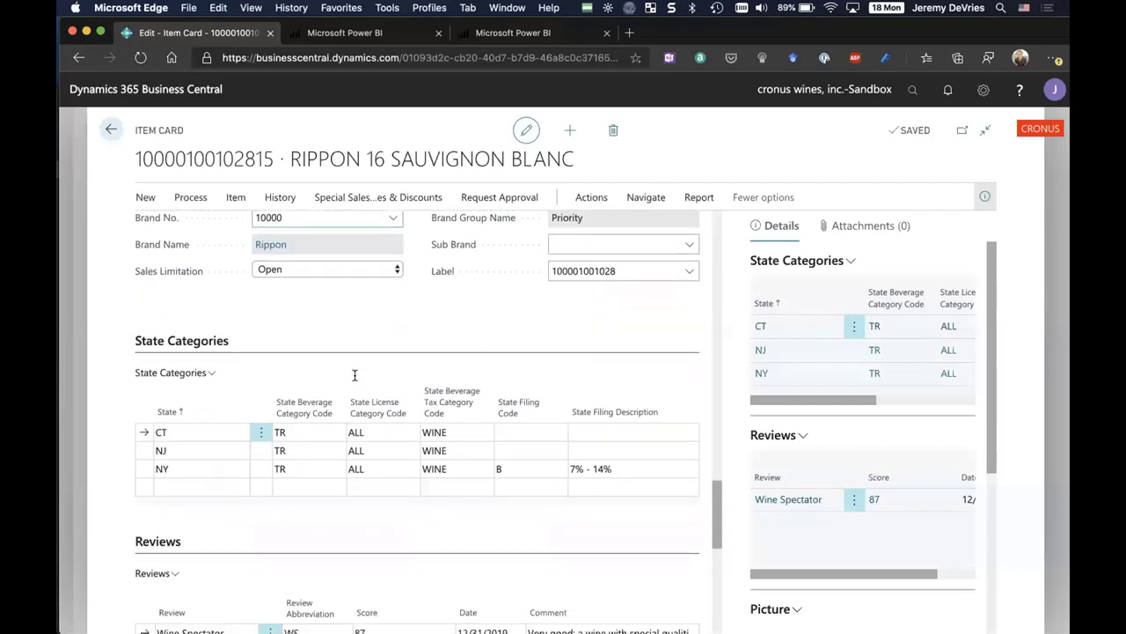
scroll(355, 376, "down", 2)
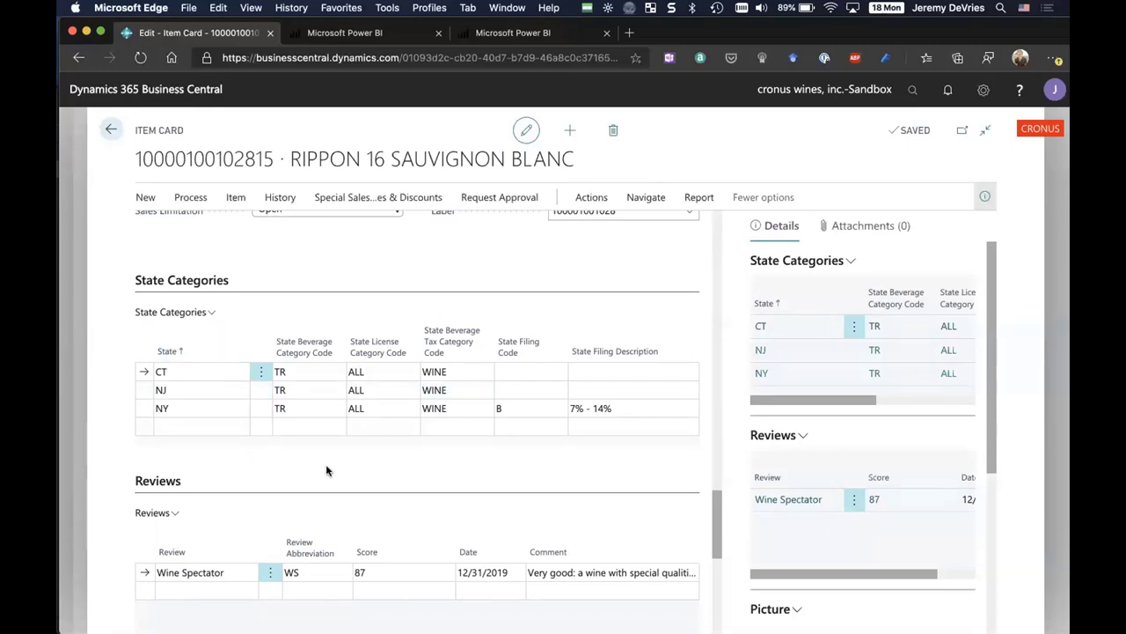
scroll(326, 471, "down", 5)
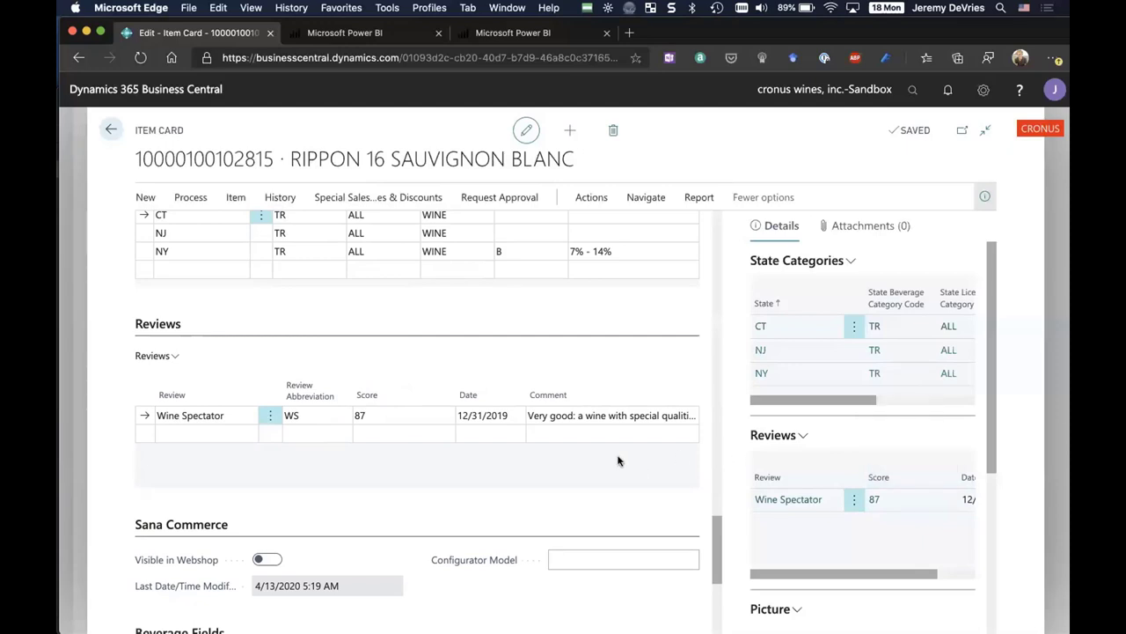
left_click(235, 415)
left_click(247, 417)
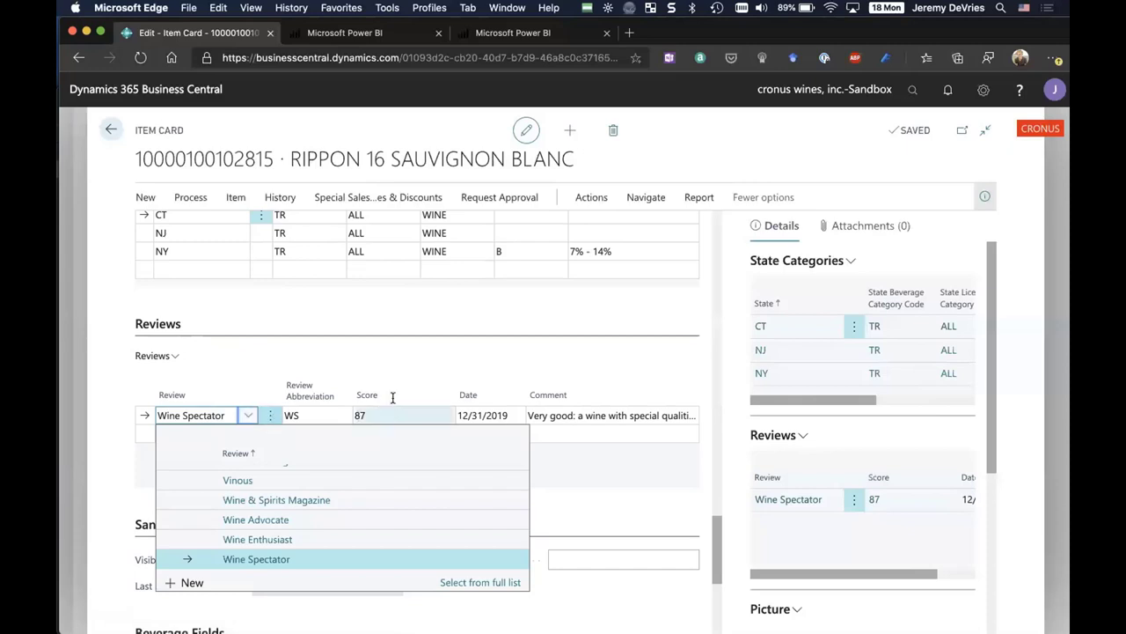
left_click(399, 332)
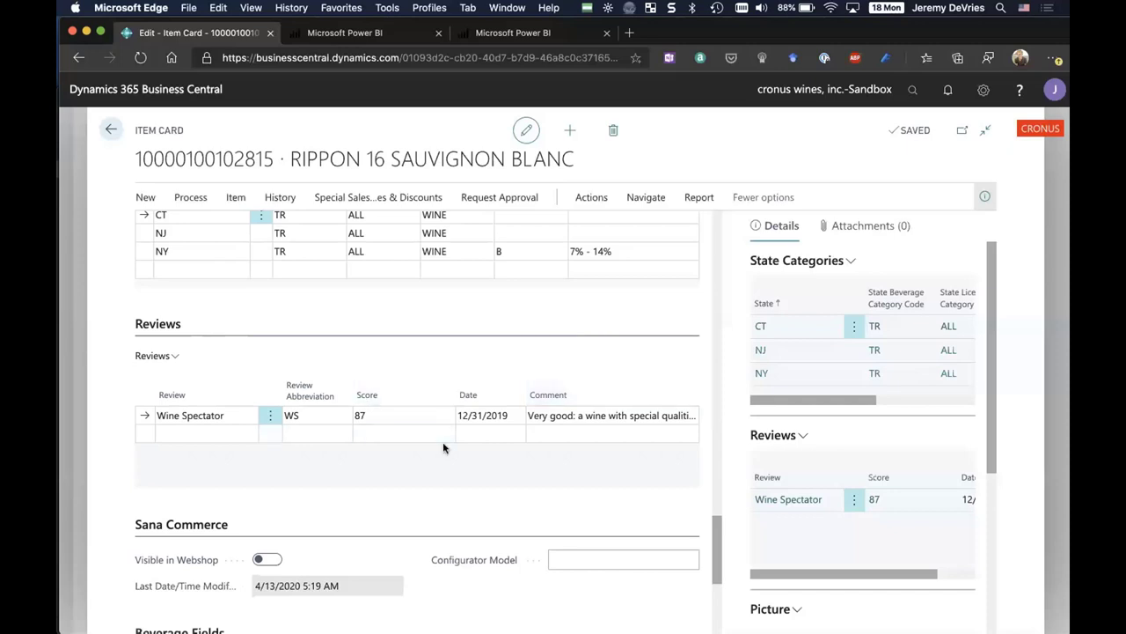
scroll(443, 447, "down", 5)
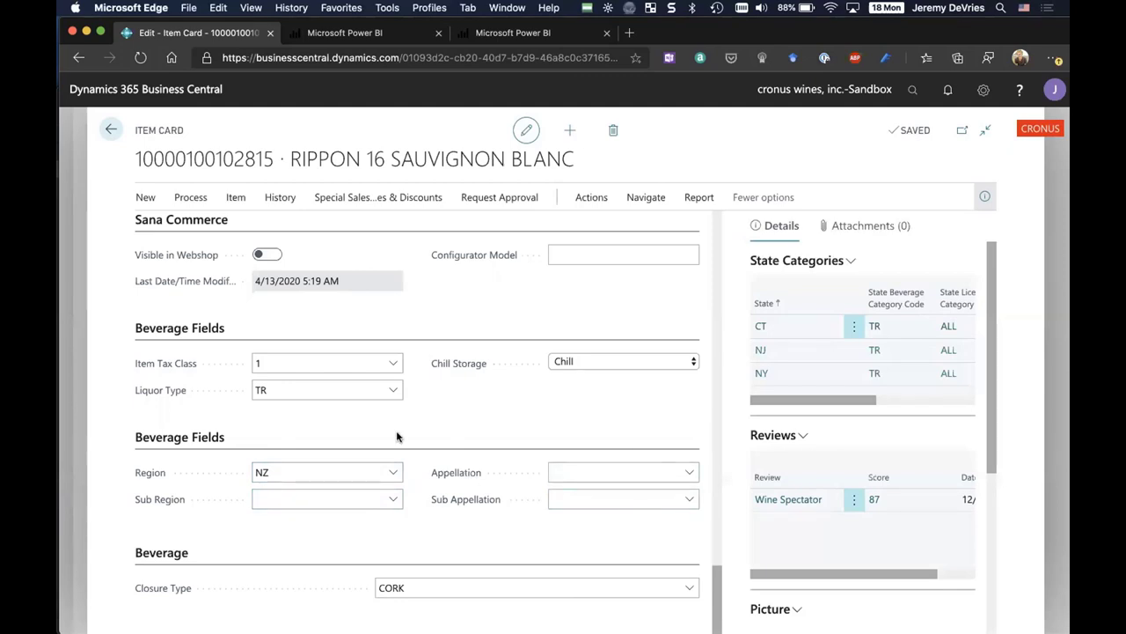
left_click(648, 199)
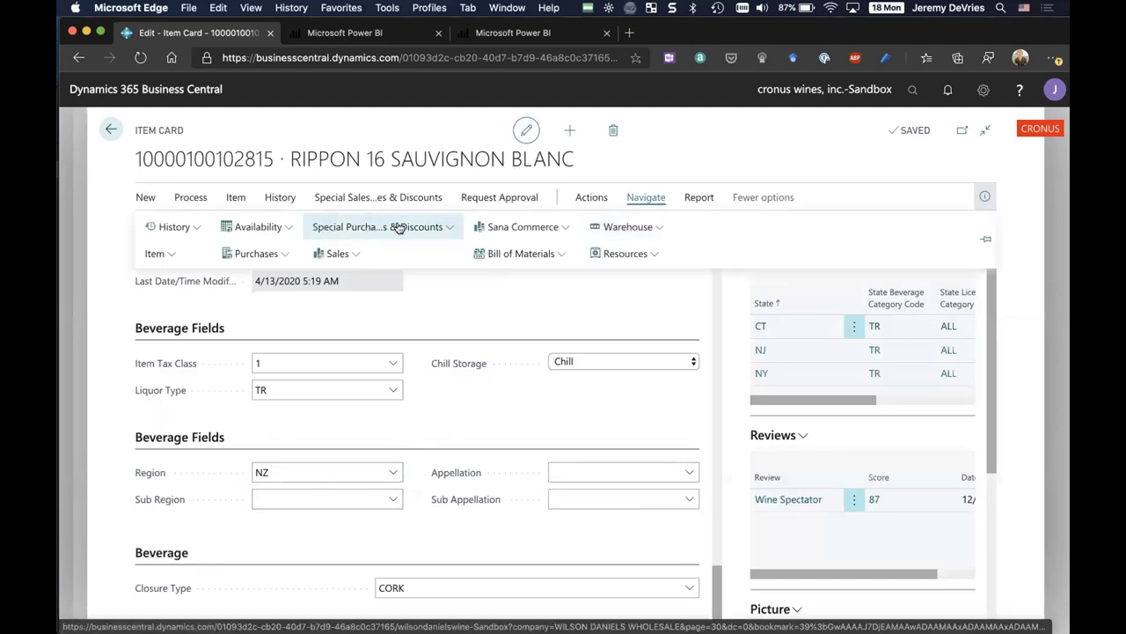
left_click(157, 254)
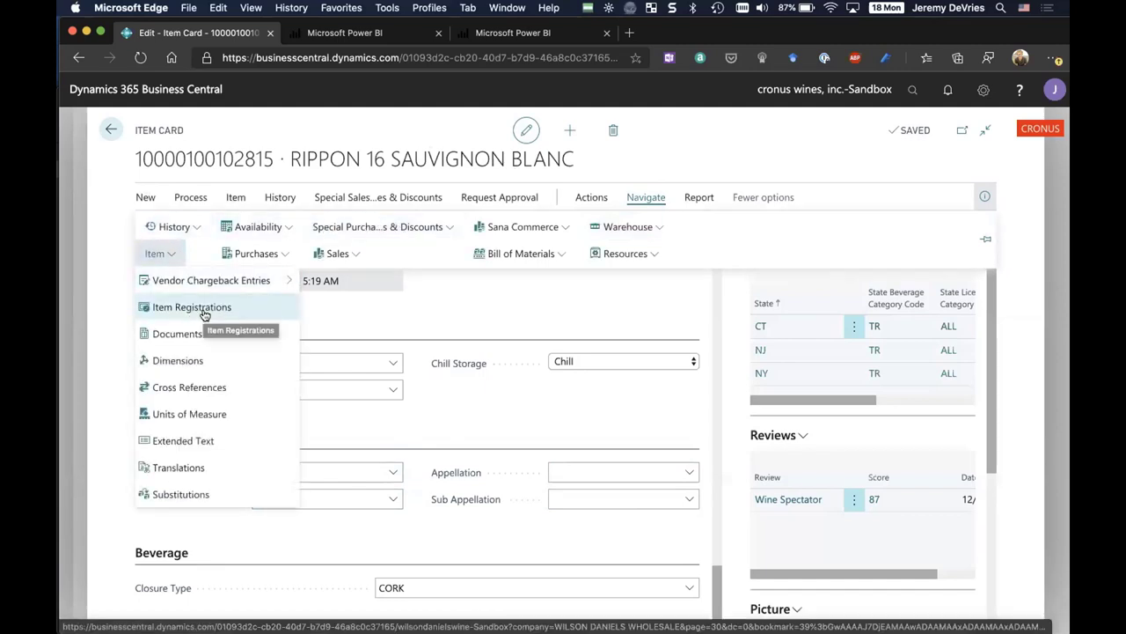
left_click(205, 313)
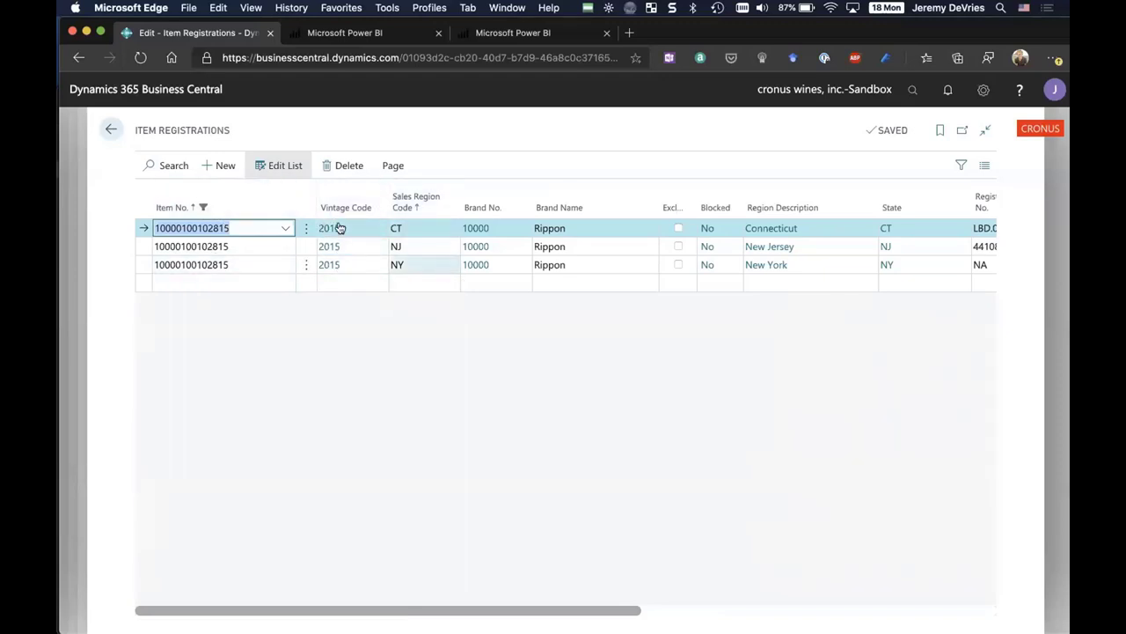
- Go back from Item Registrations to the RIPPON 16 SAUVIGNON BLANC item card
left_click(115, 132)
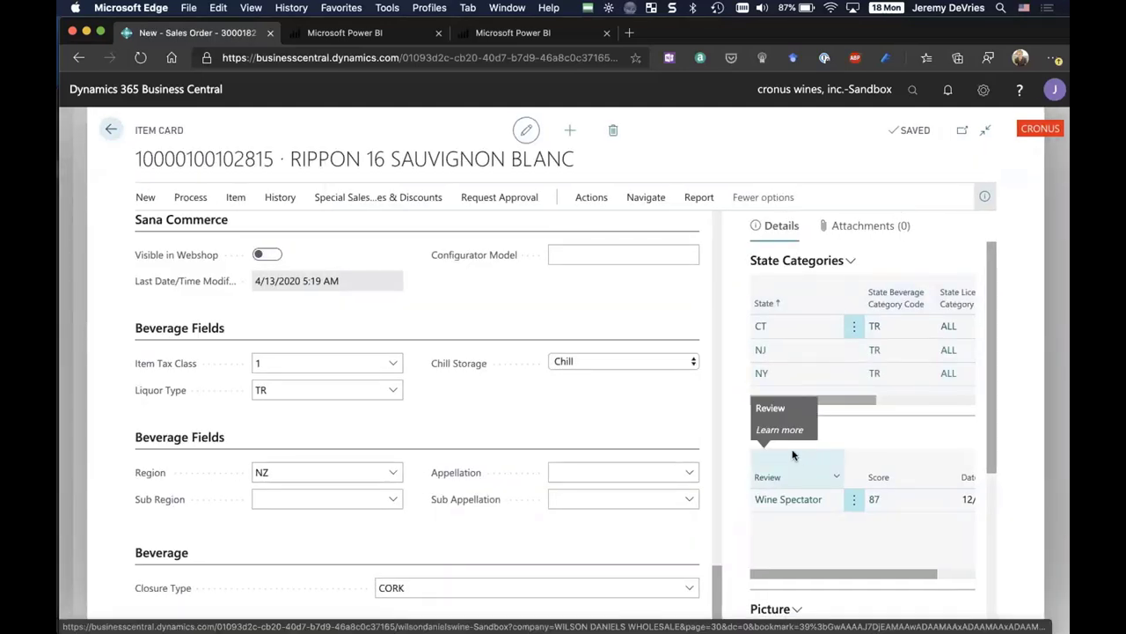
- Return to sales order 3000182 and open its Beverage Tax Lines from the Process actions
left_click(110, 132)
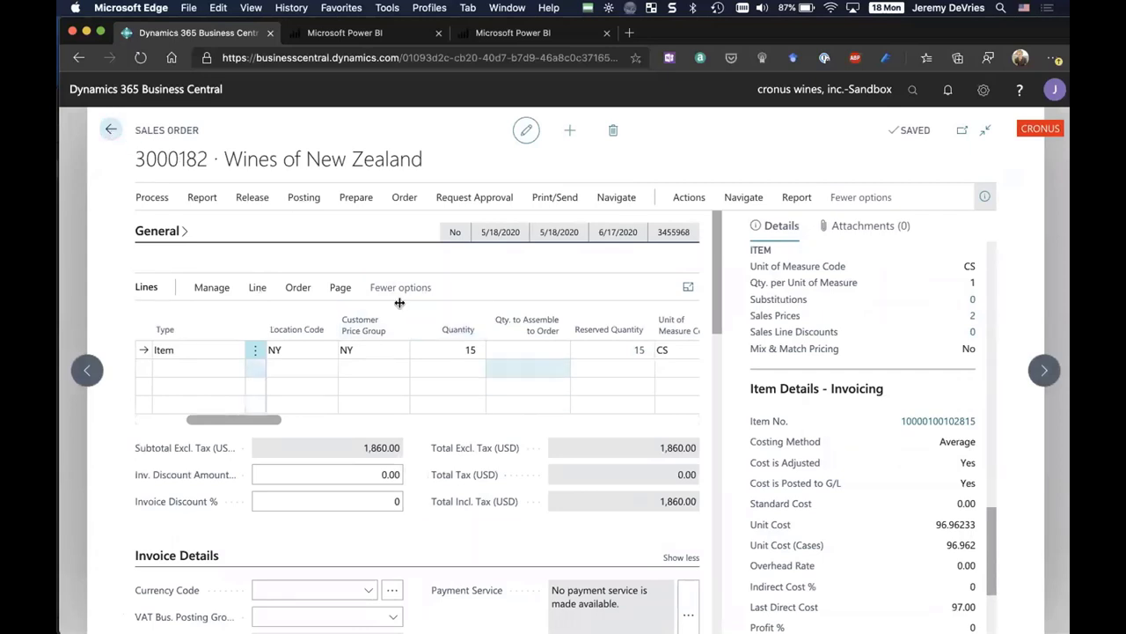
left_click(154, 201)
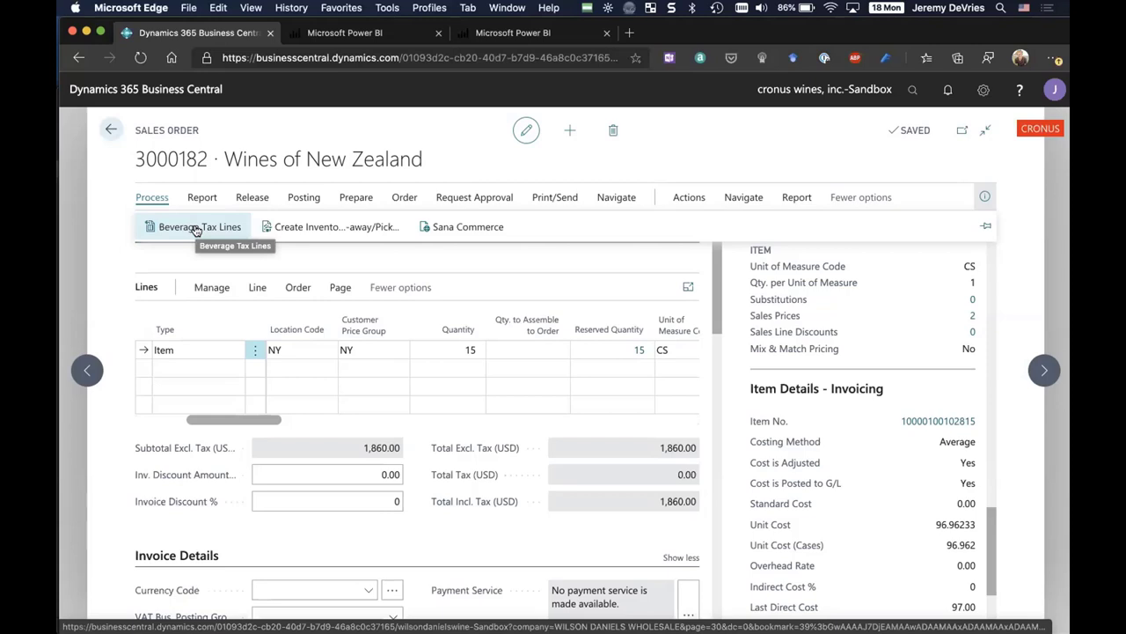
left_click(203, 227)
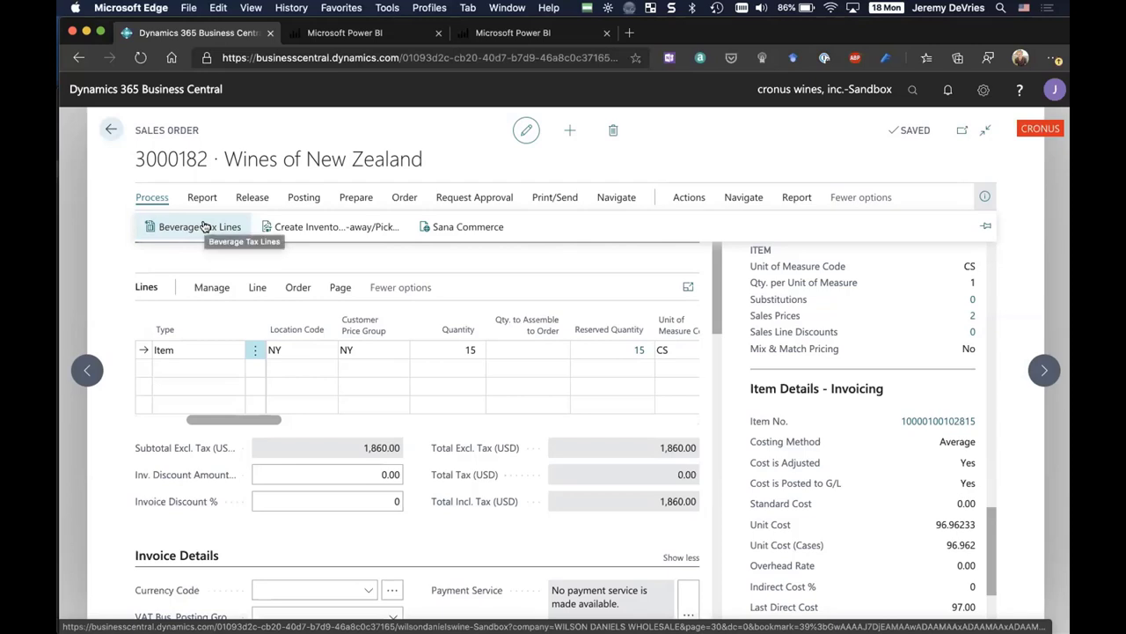
left_click_drag(990, 537, 988, 263)
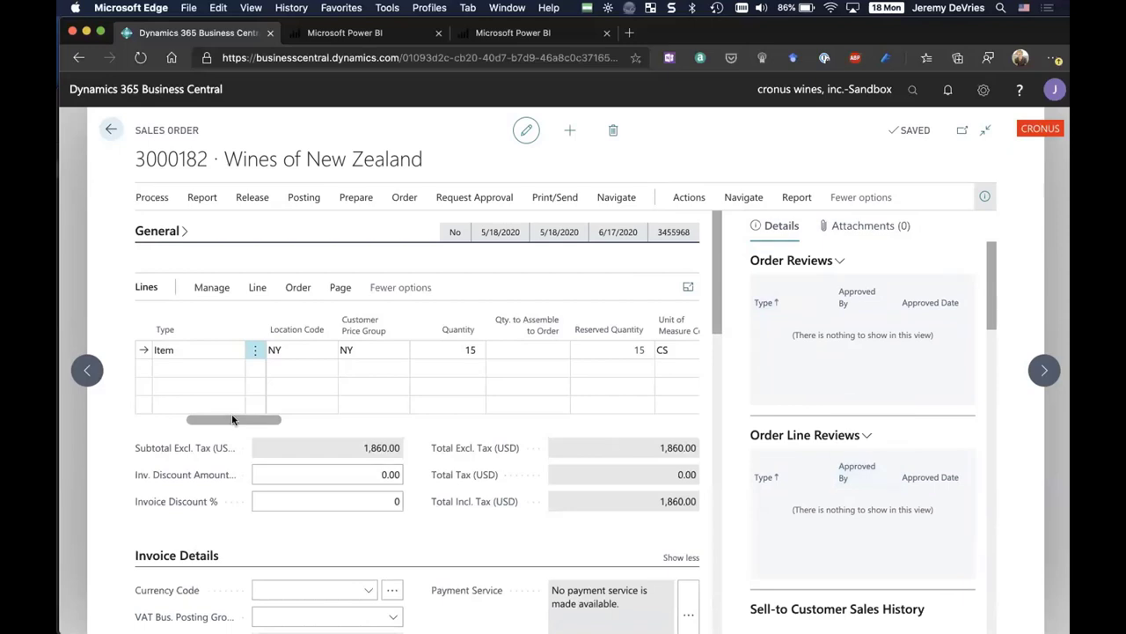
left_click_drag(233, 419, 281, 430)
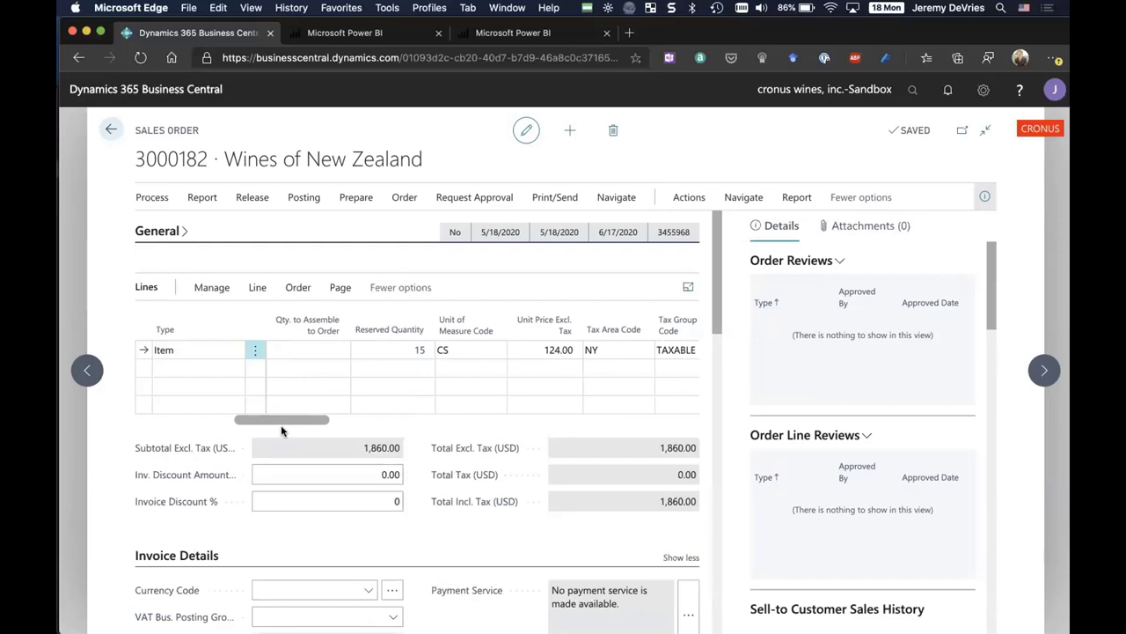
left_click_drag(282, 430, 296, 427)
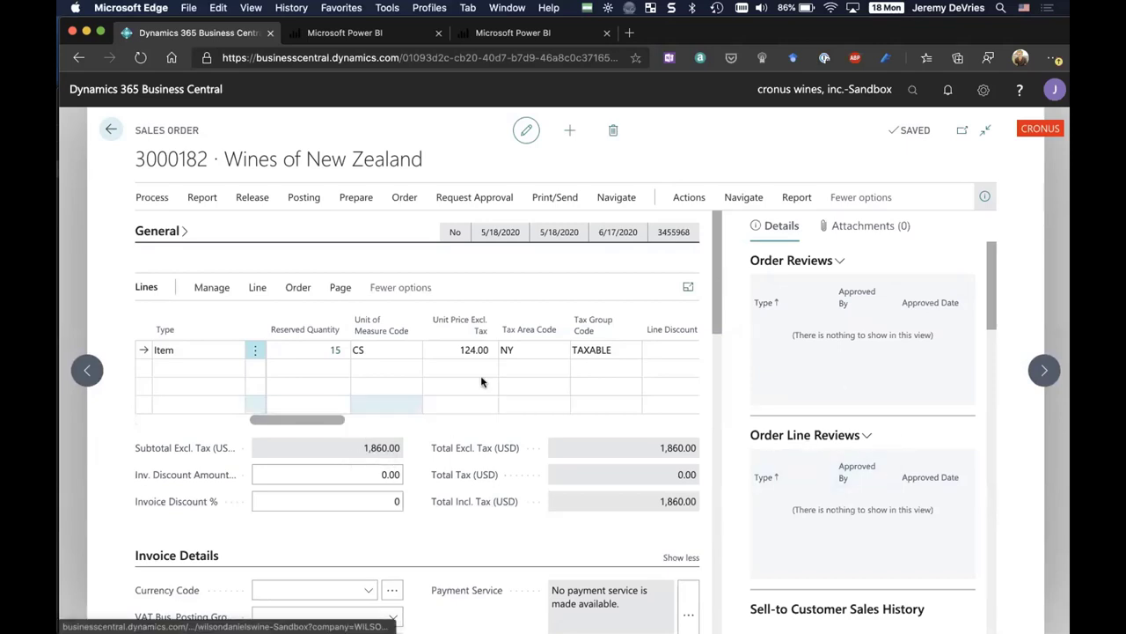
- Change the line's Unit Price Excl. Tax from 124.00 to 10,024.00 by inserting 00
left_click(467, 350)
left_click(471, 351)
type("00")
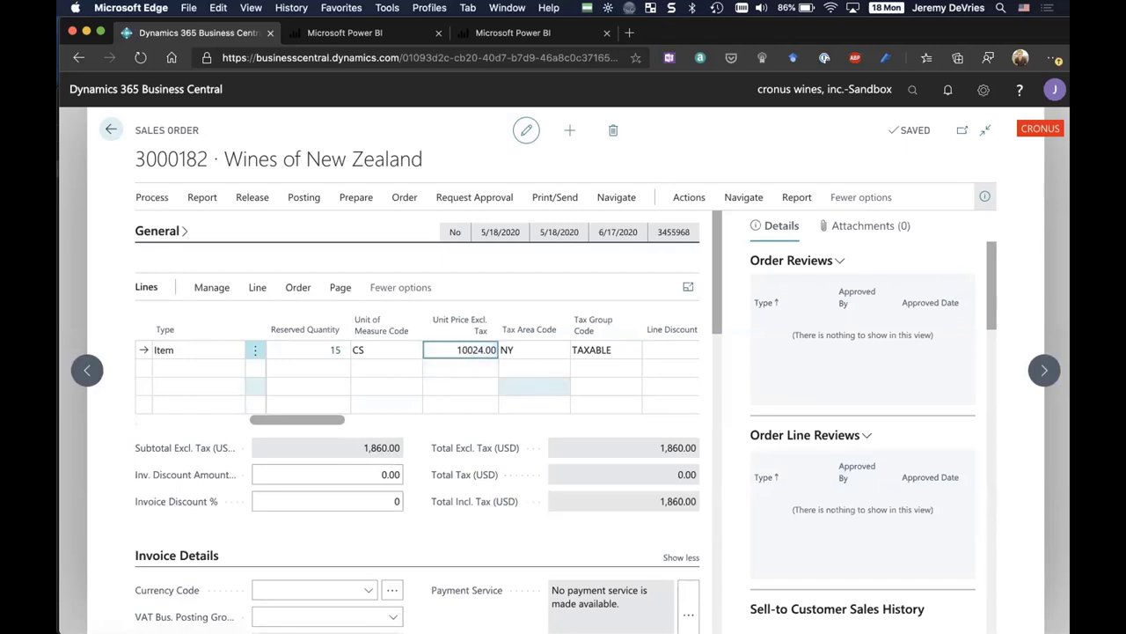
key("Tab")
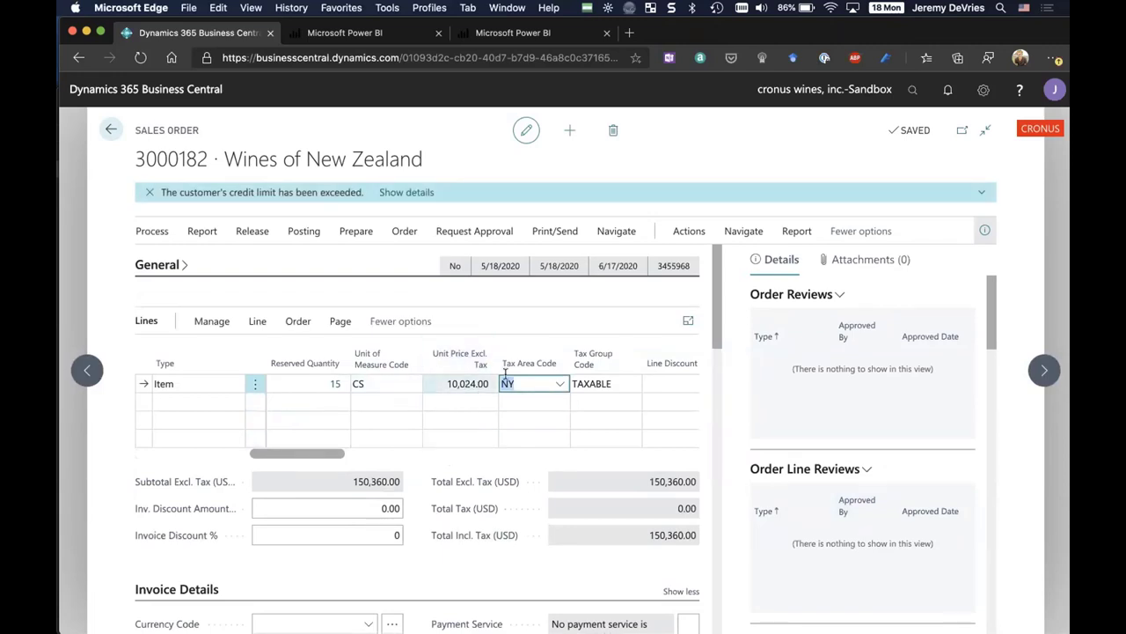
- Leave the Over Credit review unapproved and view credit: 105,000.00 limit, -52,800.00 available
left_click(202, 232)
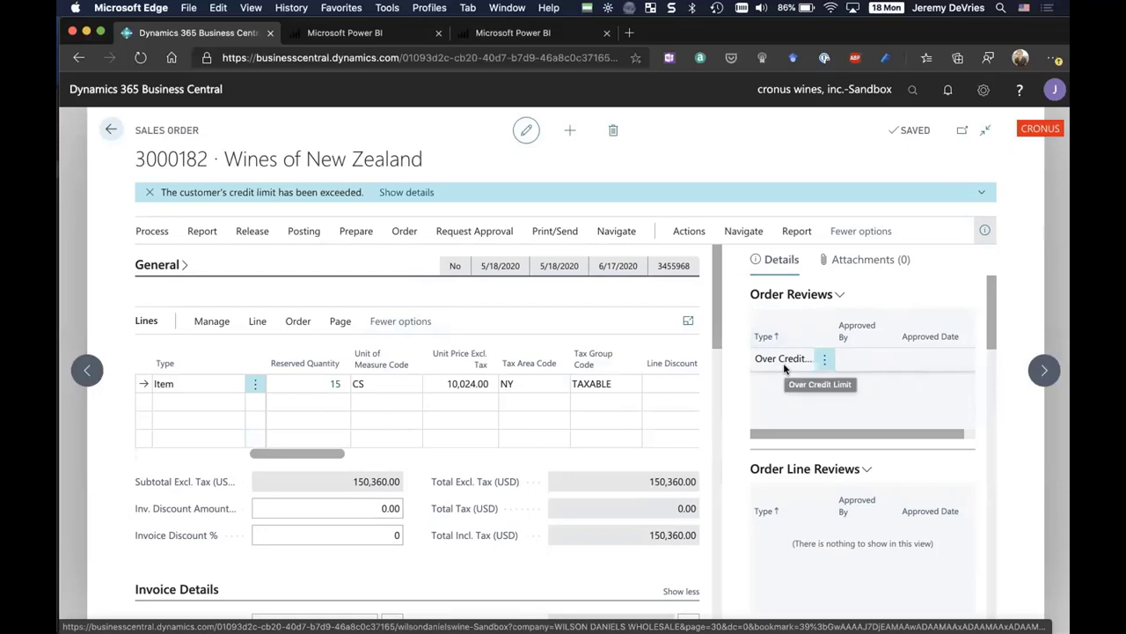
left_click(826, 361)
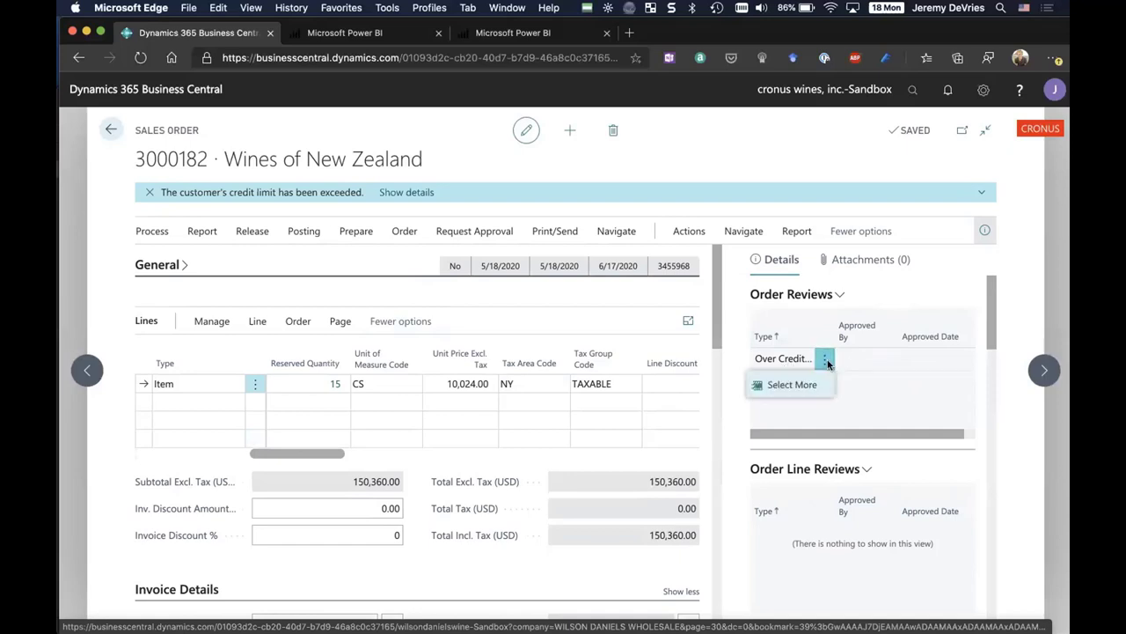
left_click(796, 294)
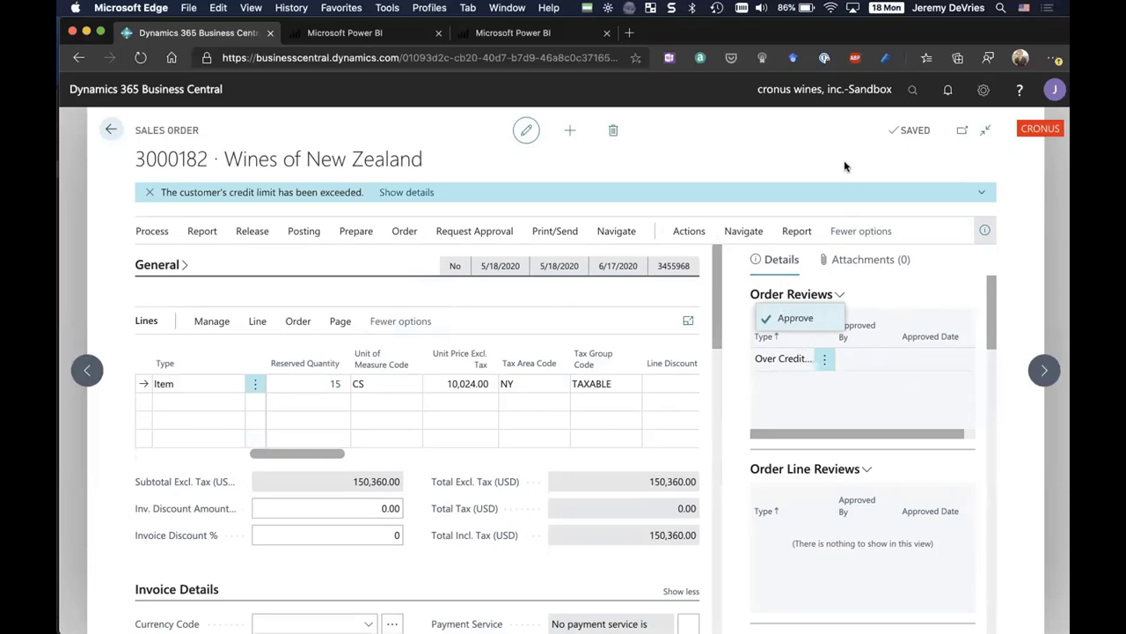
key("Escape")
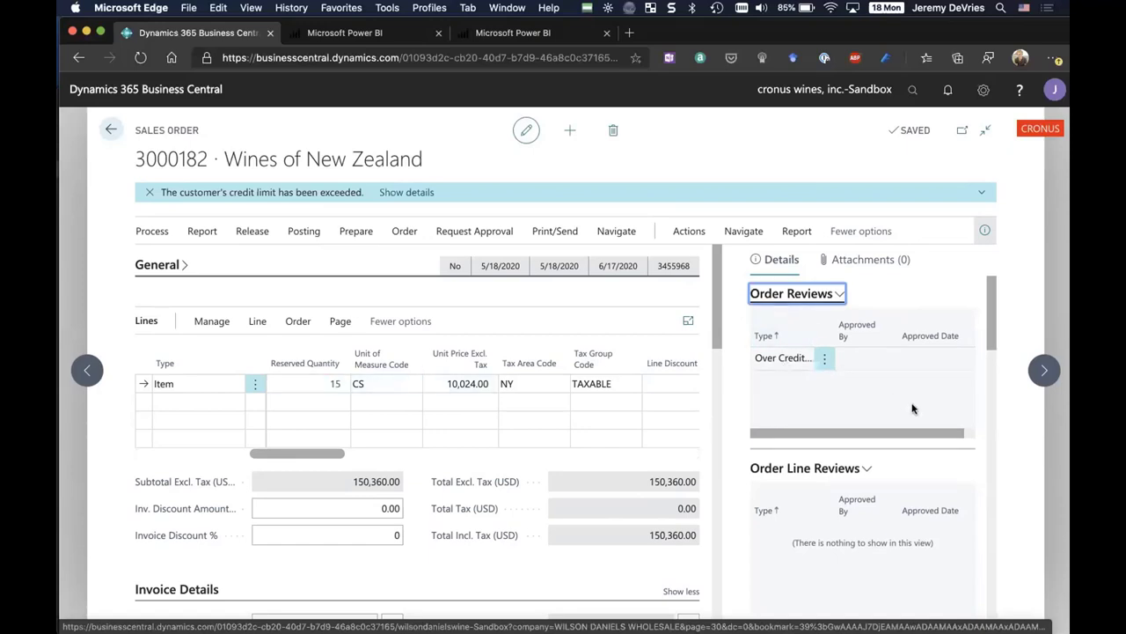
scroll(913, 406, "down", 10)
scroll(933, 435, "down", 2)
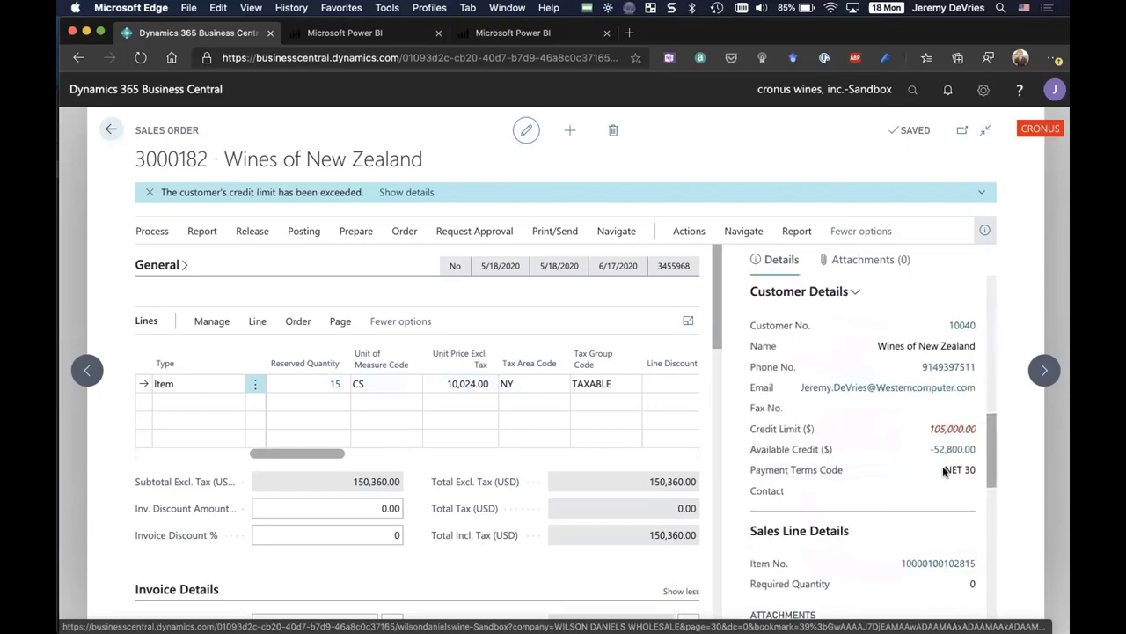
- Reopen order 3000182 and set the line's unit price to 120, totalling 1,800.00
left_click(252, 233)
left_click(242, 262)
left_click(446, 383)
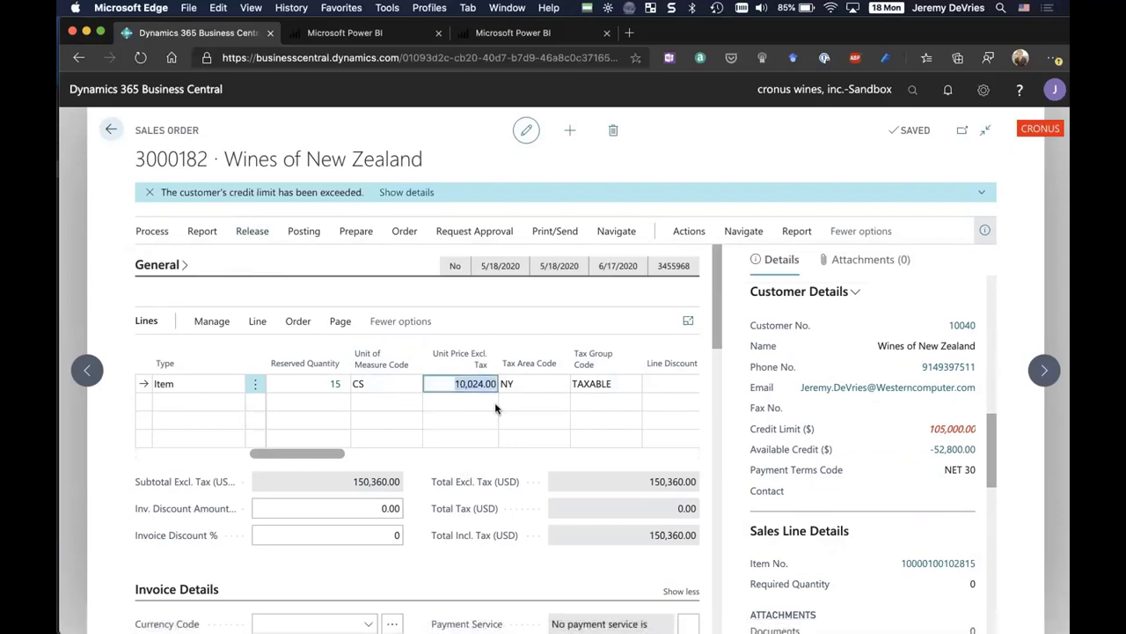
type("120")
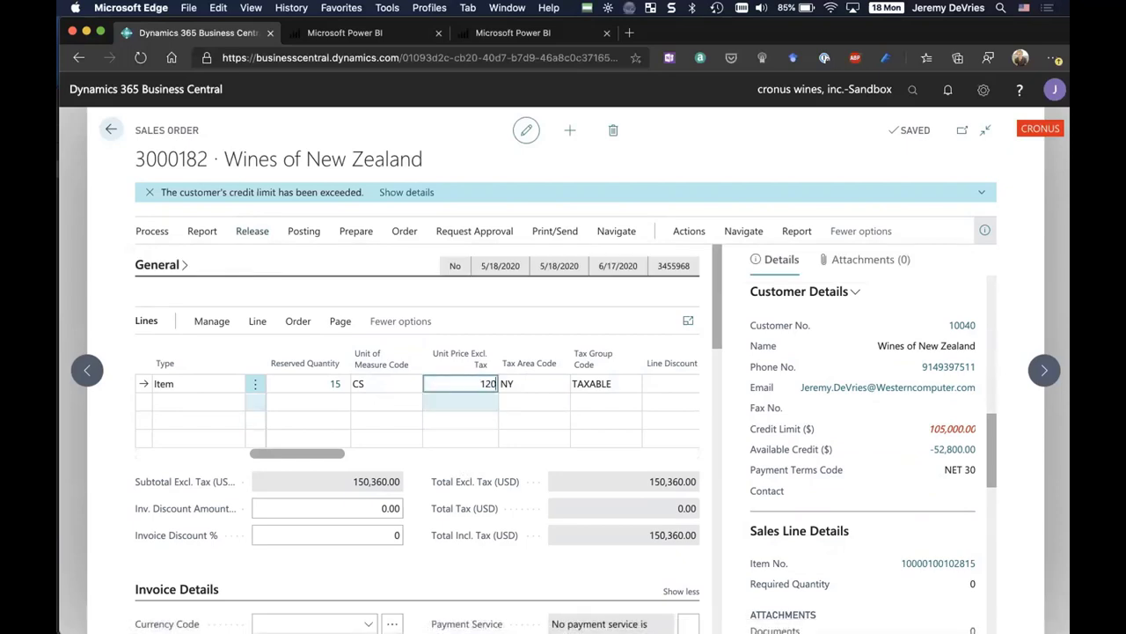
key("Tab")
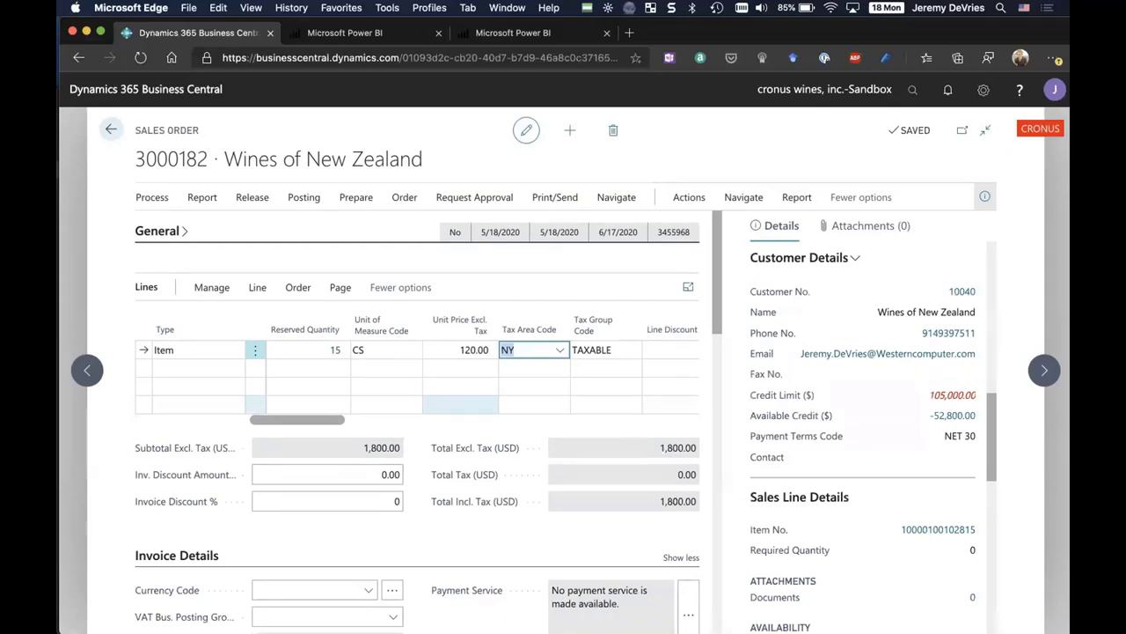
- Release order 3000182, leaving 95,760.00 available credit against the 105,000.00 limit
left_click(554, 197)
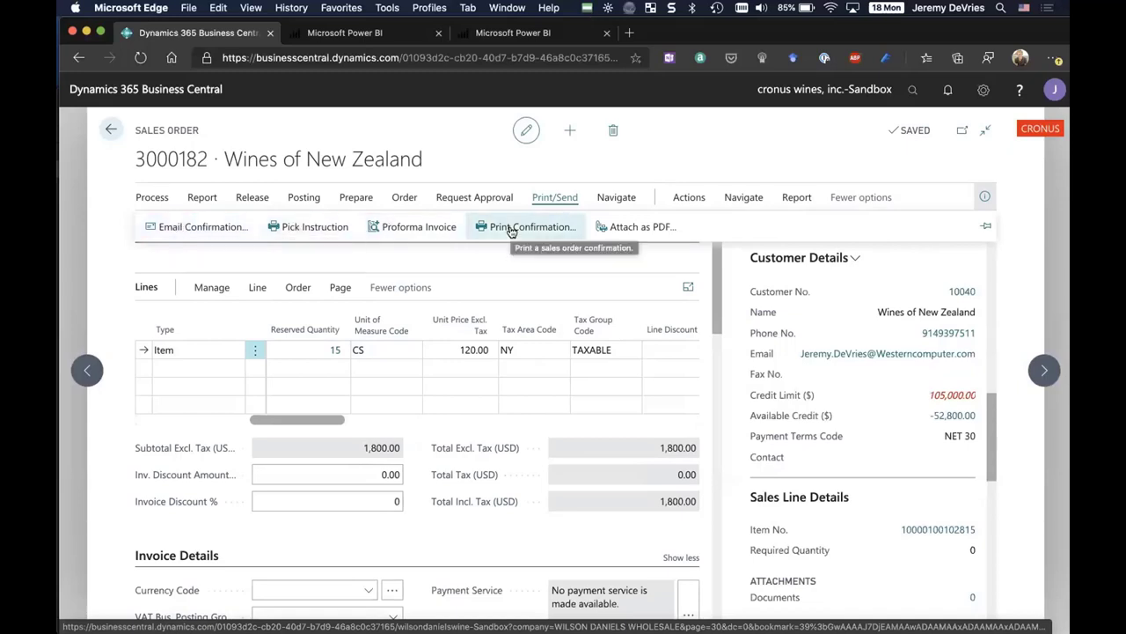
left_click(249, 195)
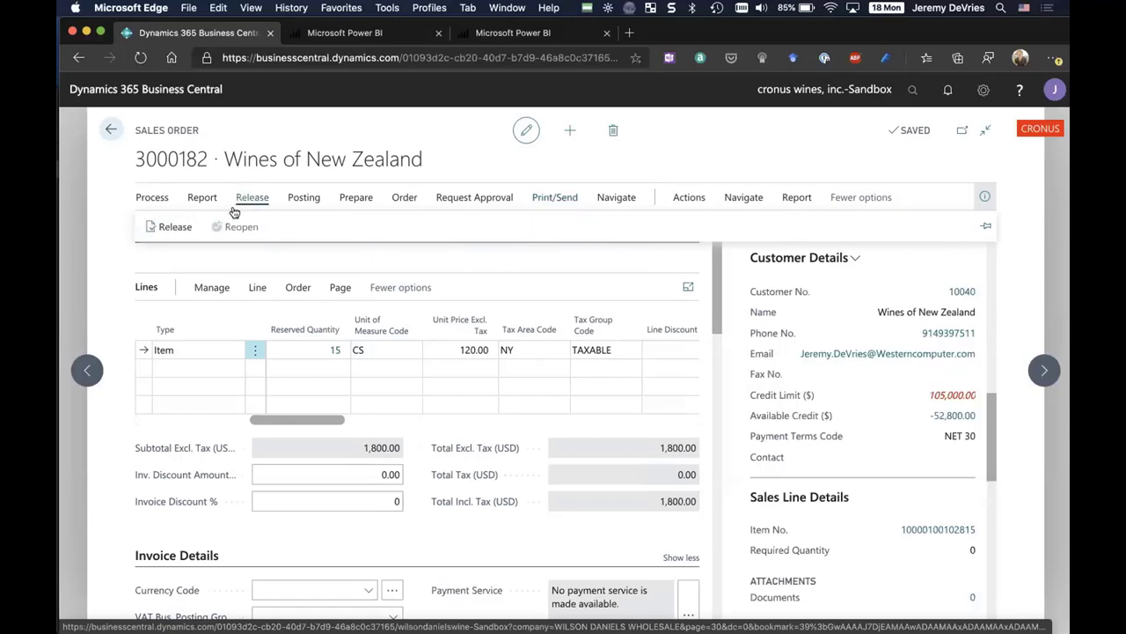
left_click(181, 230)
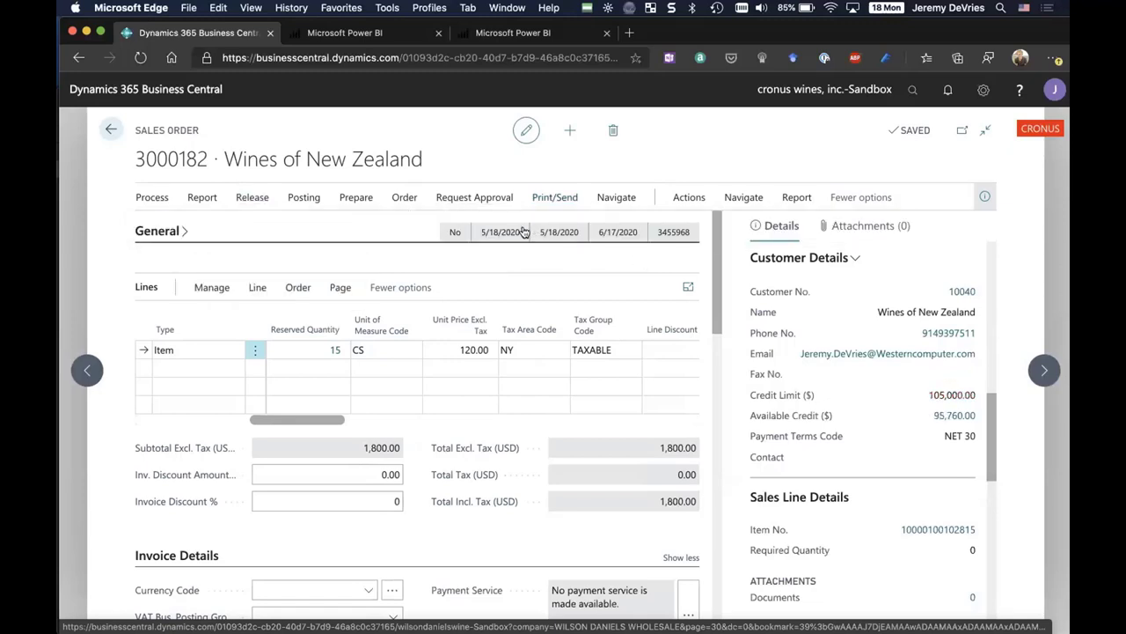
left_click(682, 197)
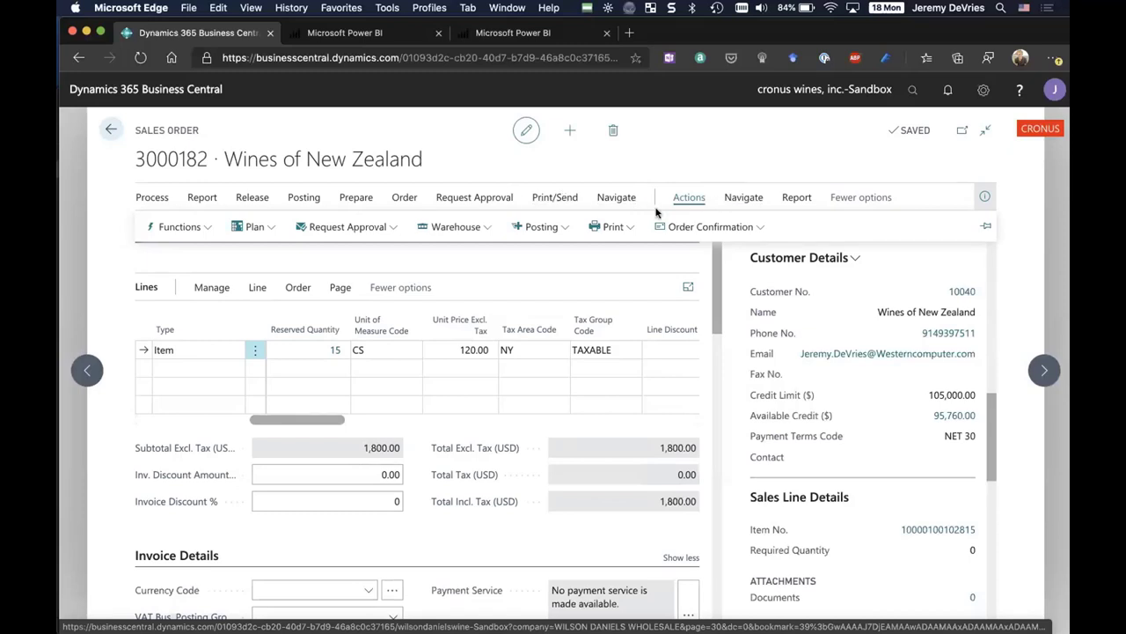
- Post order 3000182 as ship and invoice, moving on to SO_000201 for IL BUCO CORP
mouse_move(299, 201)
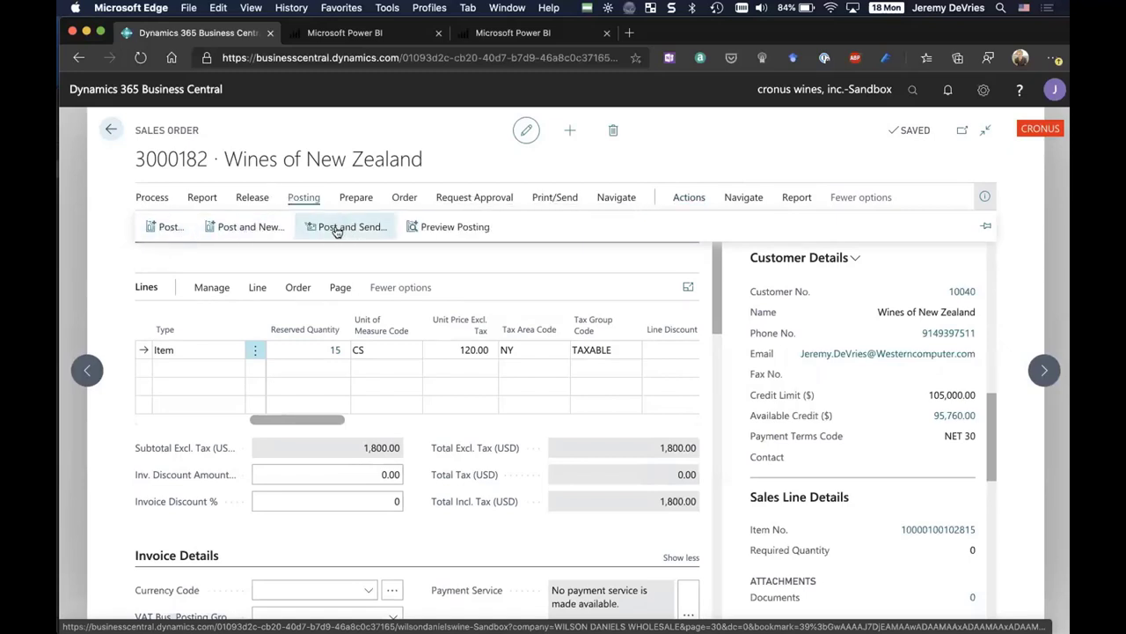
left_click(168, 230)
left_click(634, 410)
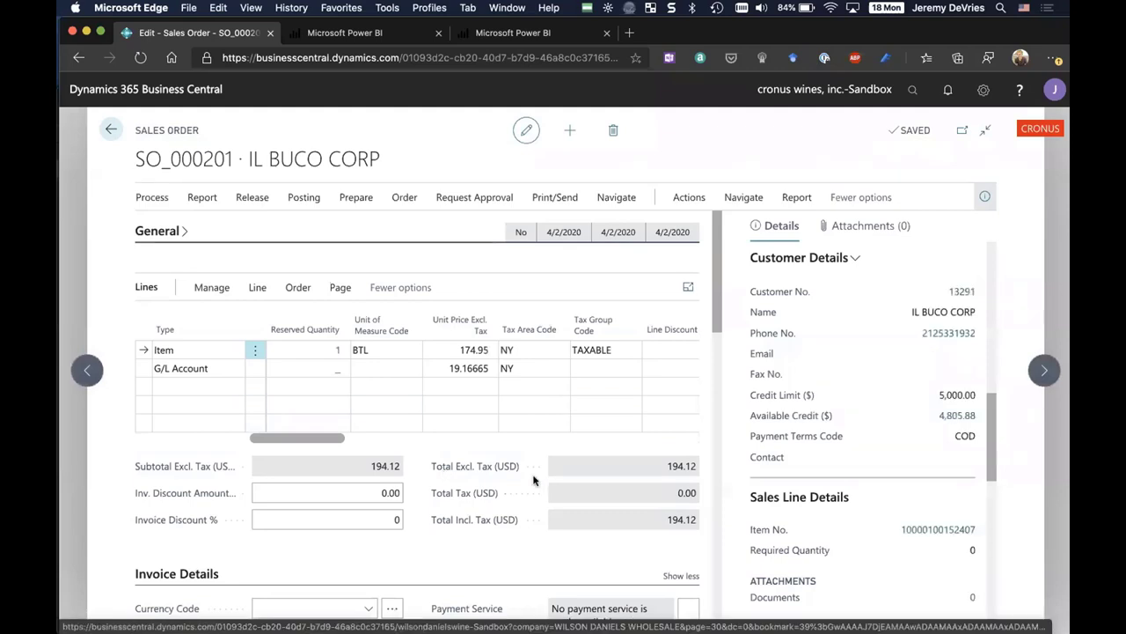
- Leave the sales order for the Cronus Wines role center showing 192 open sales orders
left_click(112, 129)
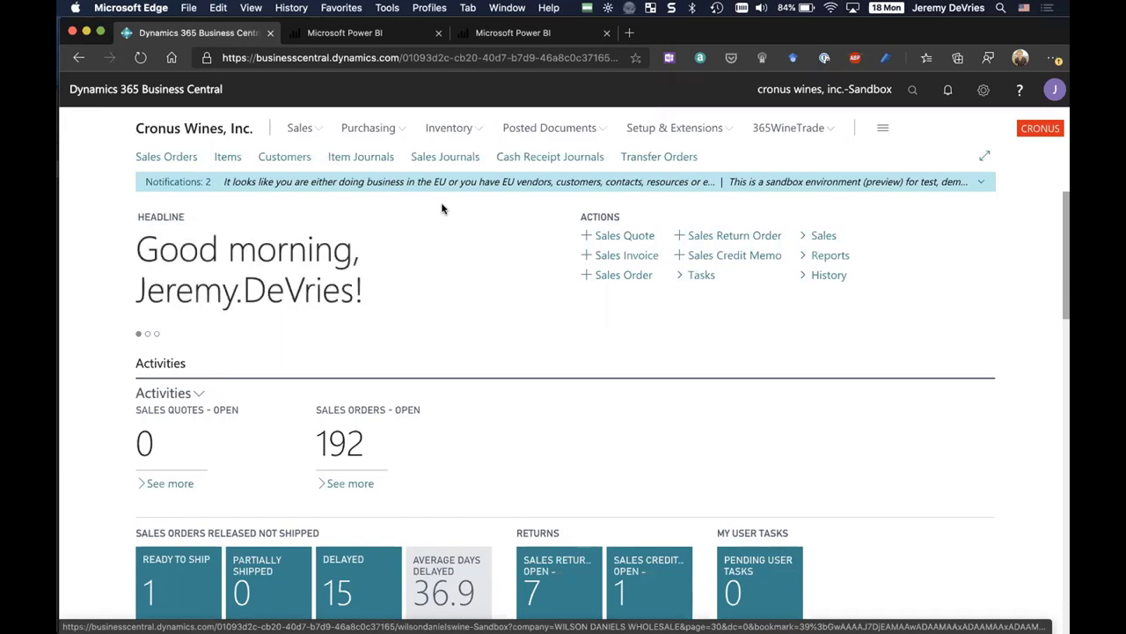
- Open 365WineTrade to show the Power BI revenue report: 92.9K revenue versus 103.3K goal
left_click(810, 129)
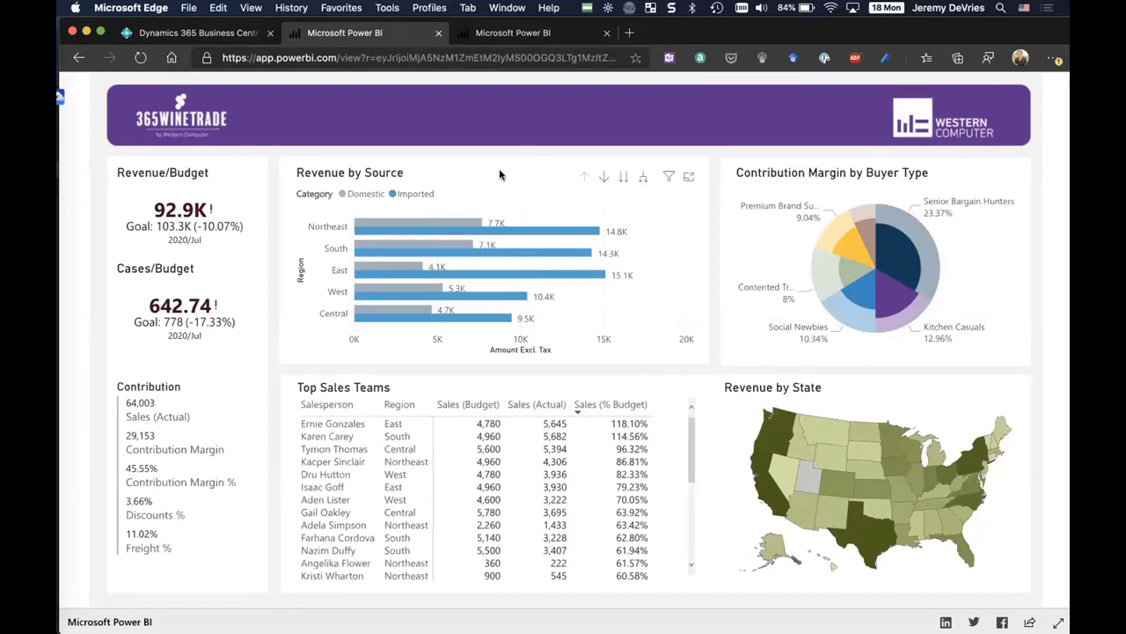
- Filter revenue to Northeast imported and two salespeople, then view the shipping dashboard
left_click(423, 221)
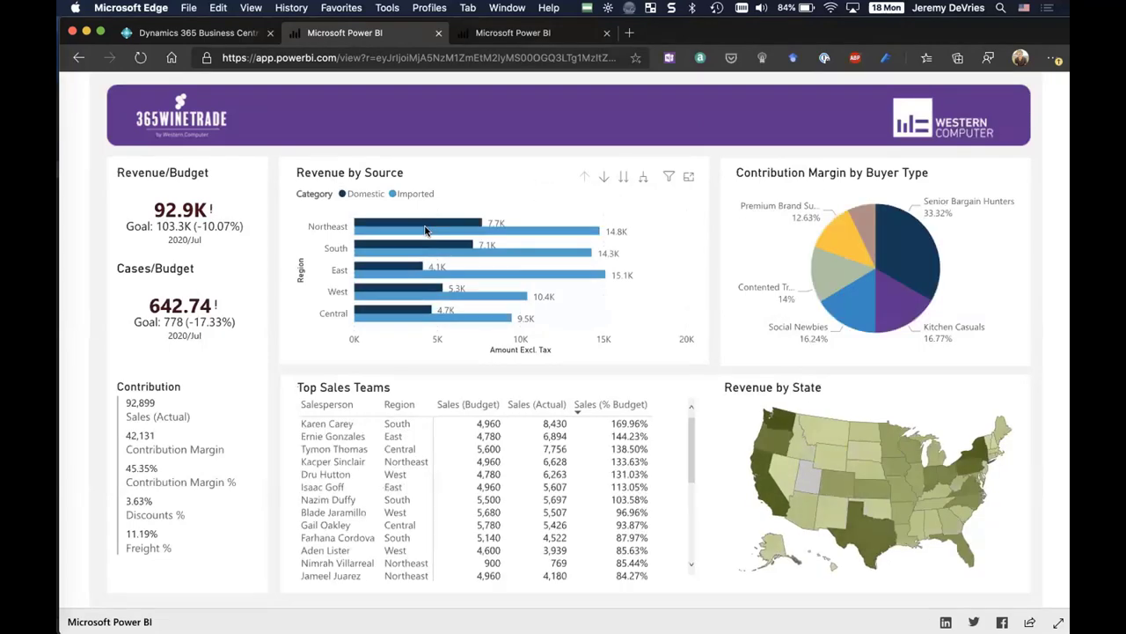
left_click(425, 230)
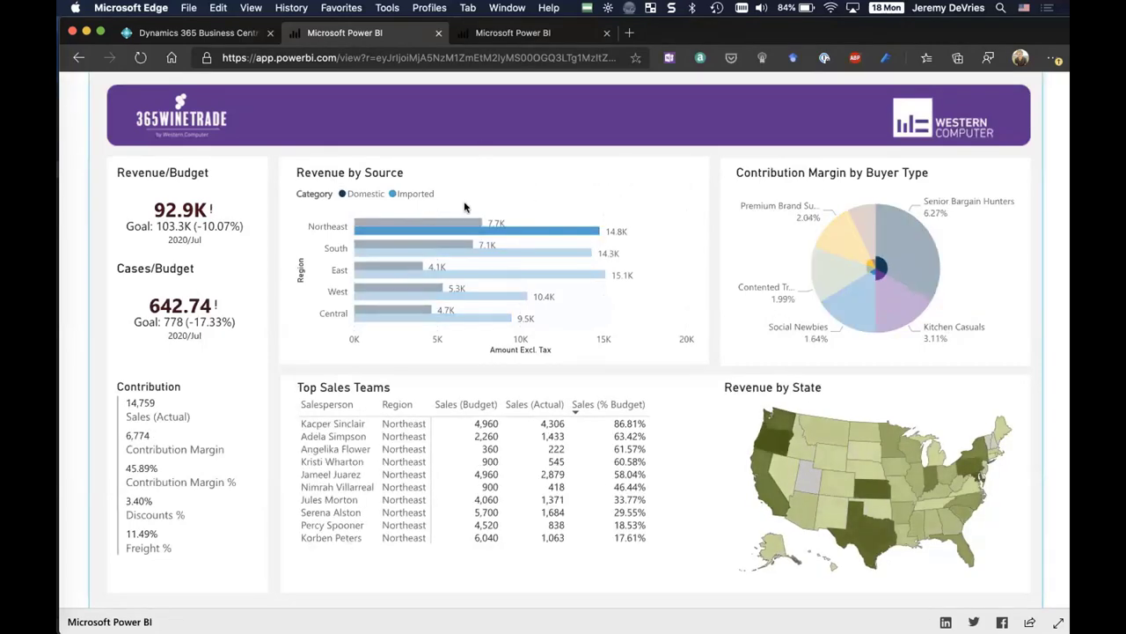
left_click(336, 461)
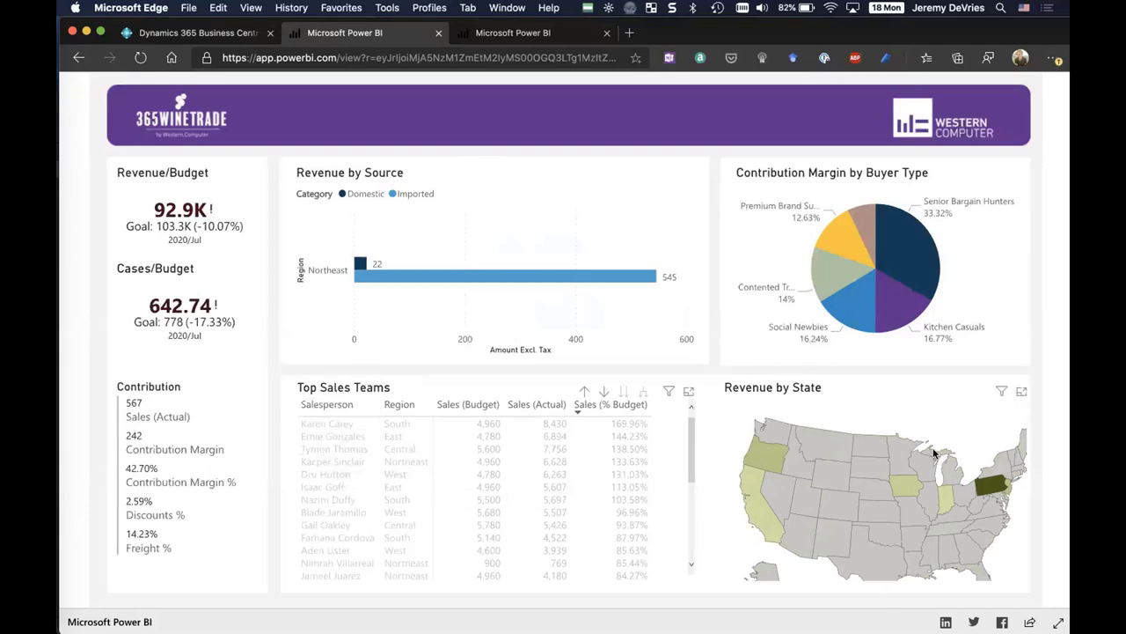
left_click(332, 462)
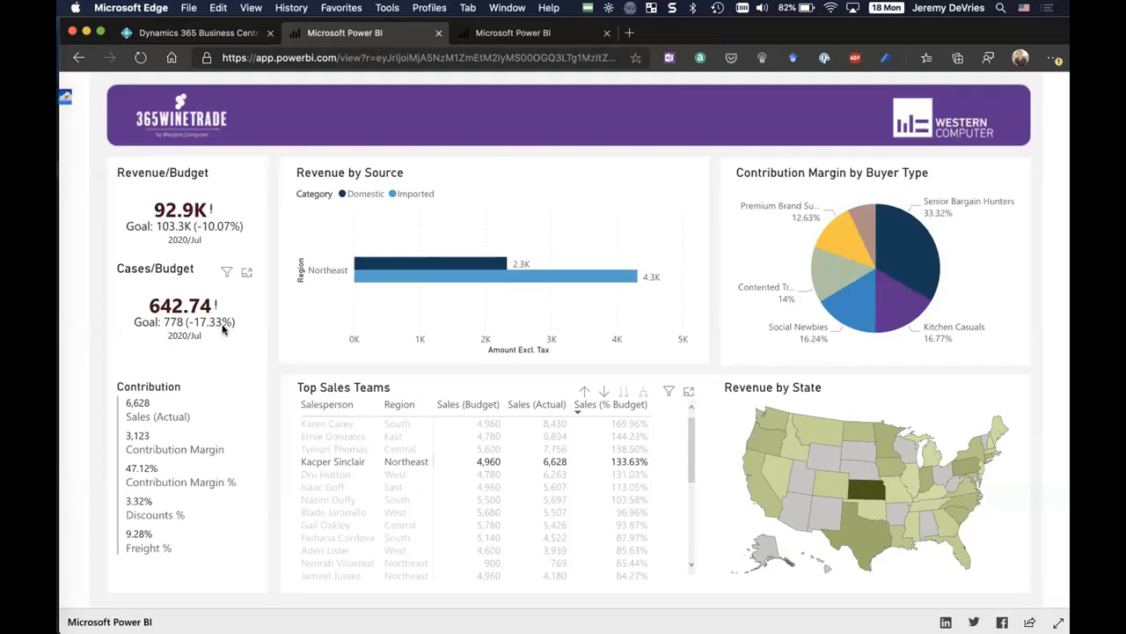
mouse_move(888, 252)
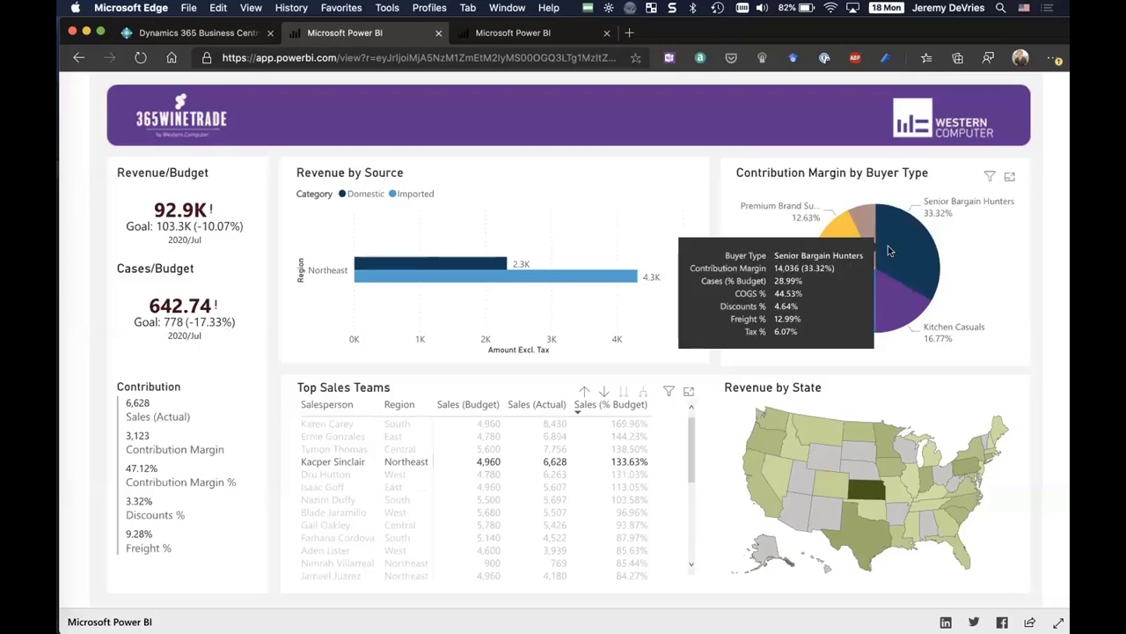
left_click(513, 32)
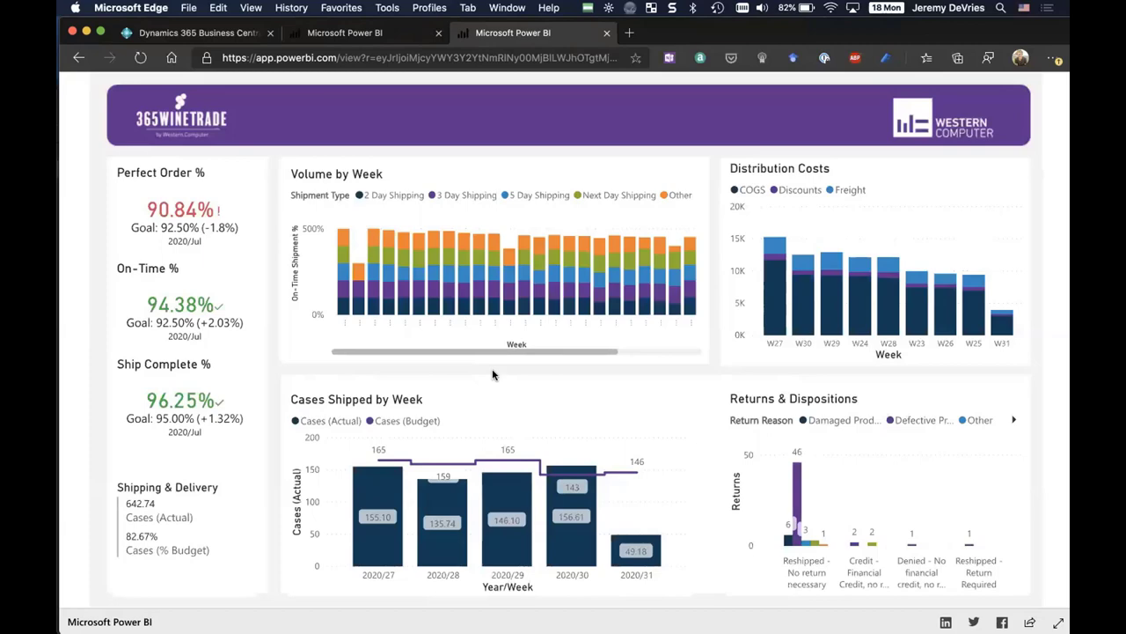
- Return to the 365WineTrade revenue report and clear the salesperson cross-filter to show all five regions
left_click(350, 33)
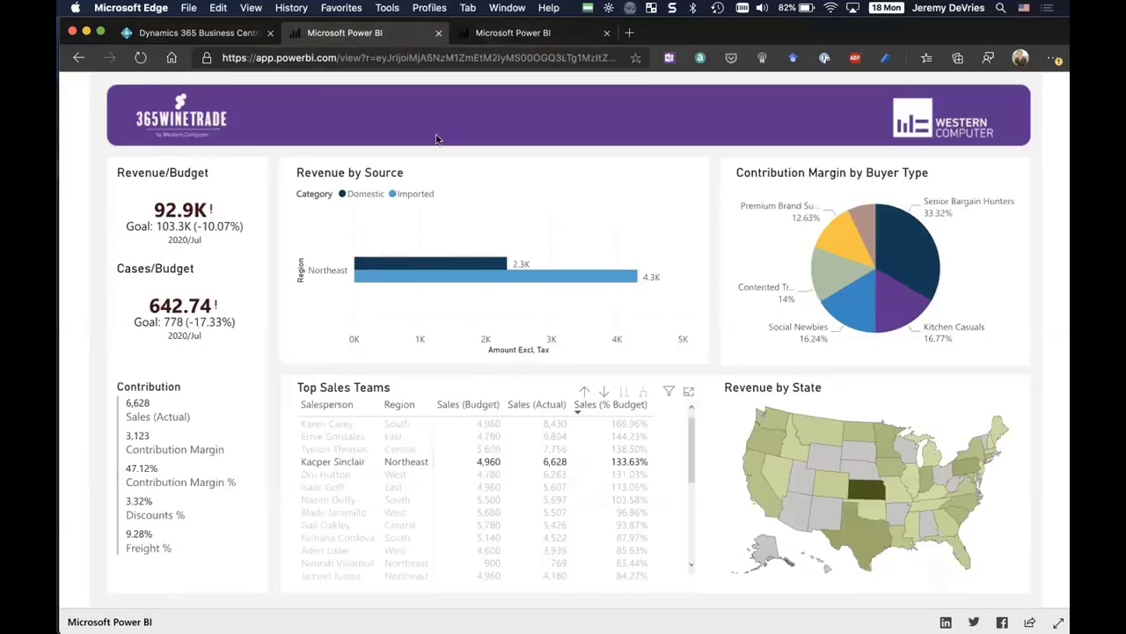
left_click(575, 138)
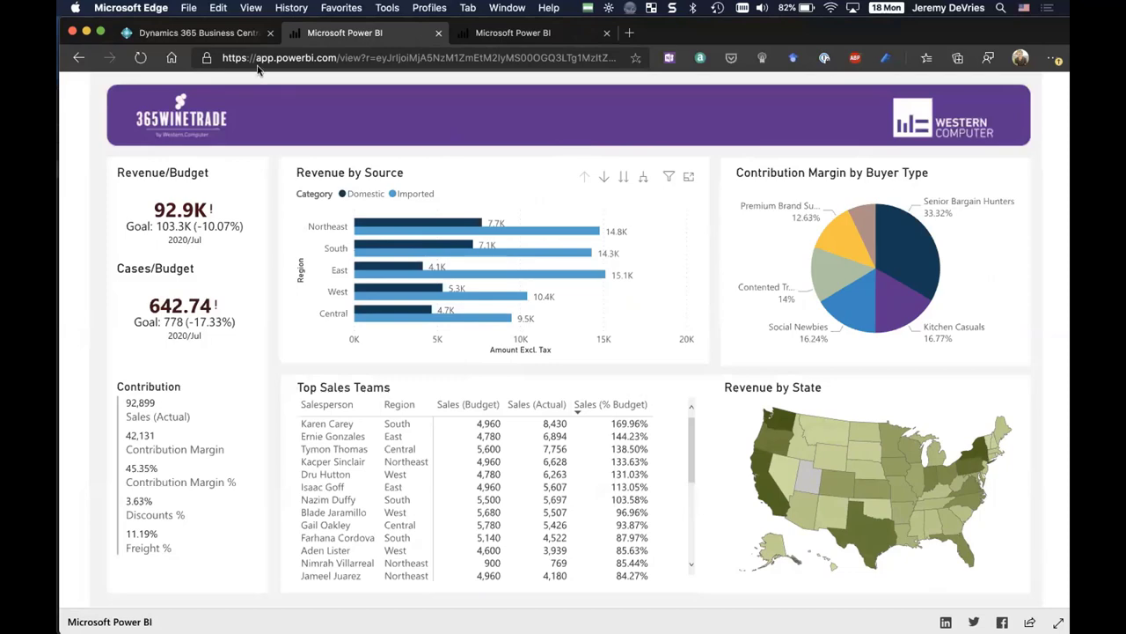
- Switch back to Business Central and browse the 365WineTrade Chargebacks and Document Worksheets dropdowns
left_click(211, 37)
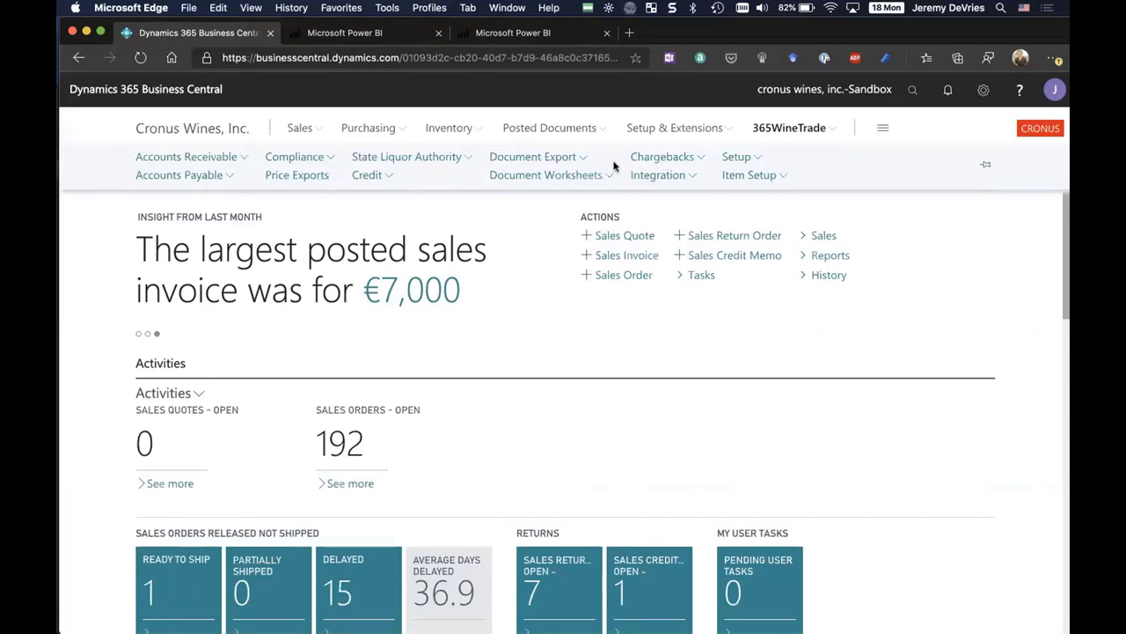
left_click(682, 157)
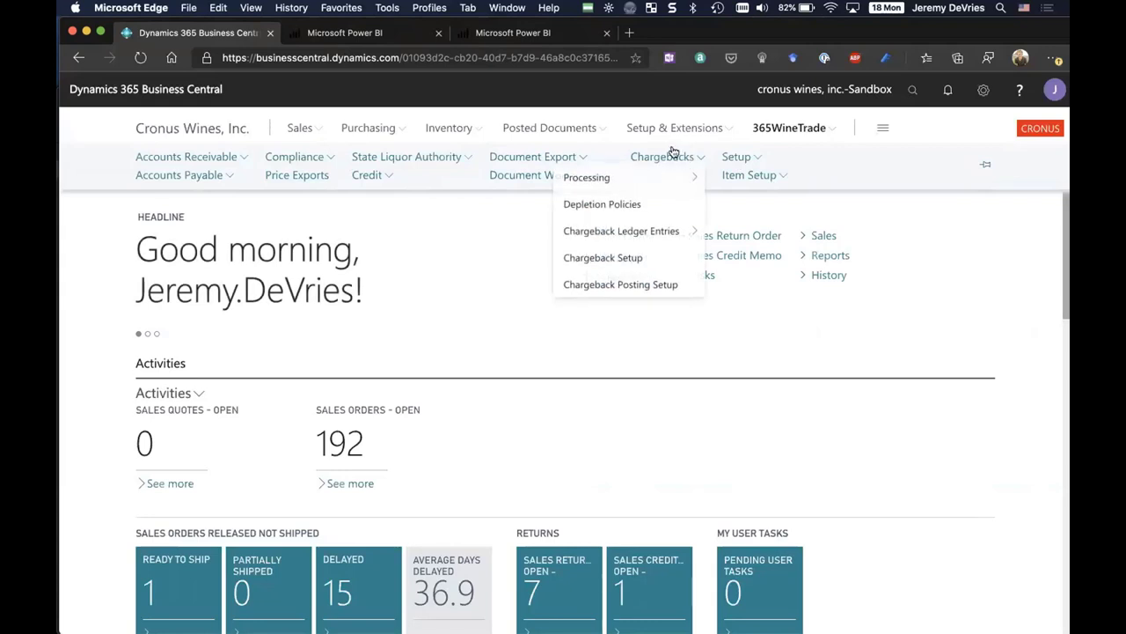
left_click(545, 176)
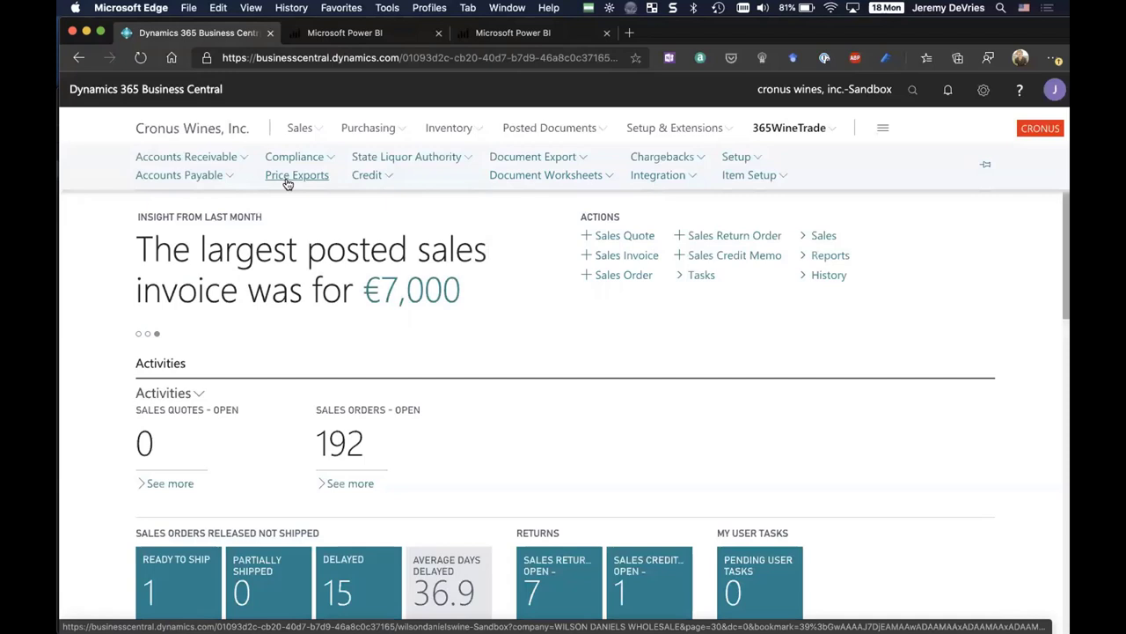
- View the Price Exports list of eleven export codes, then return to the Cronus Wines role centre
left_click(287, 182)
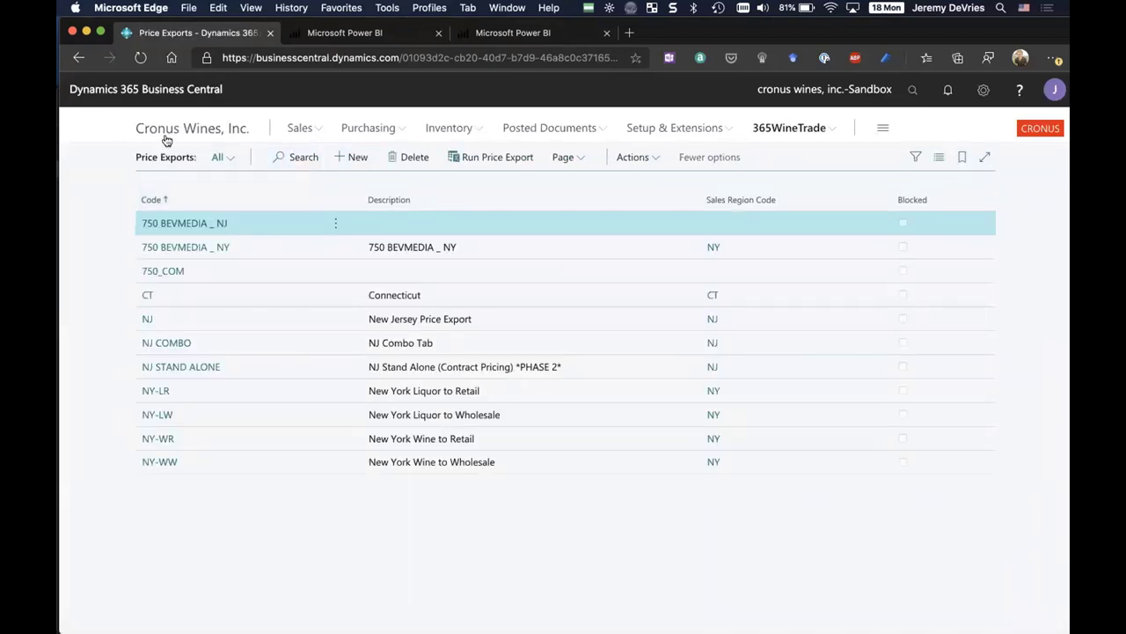
left_click(245, 129)
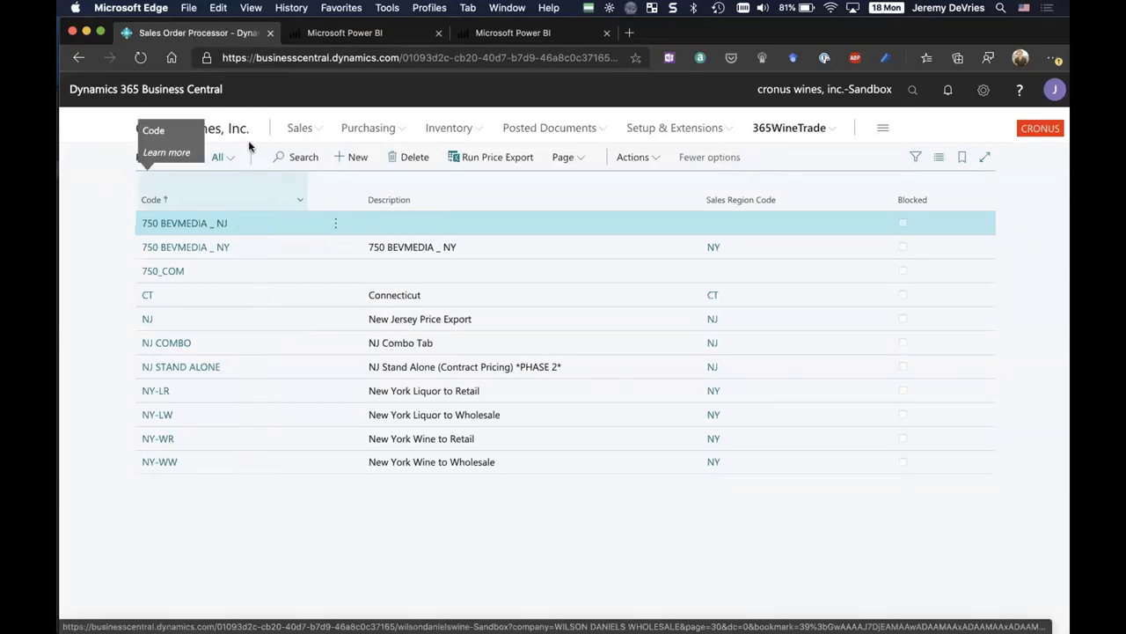